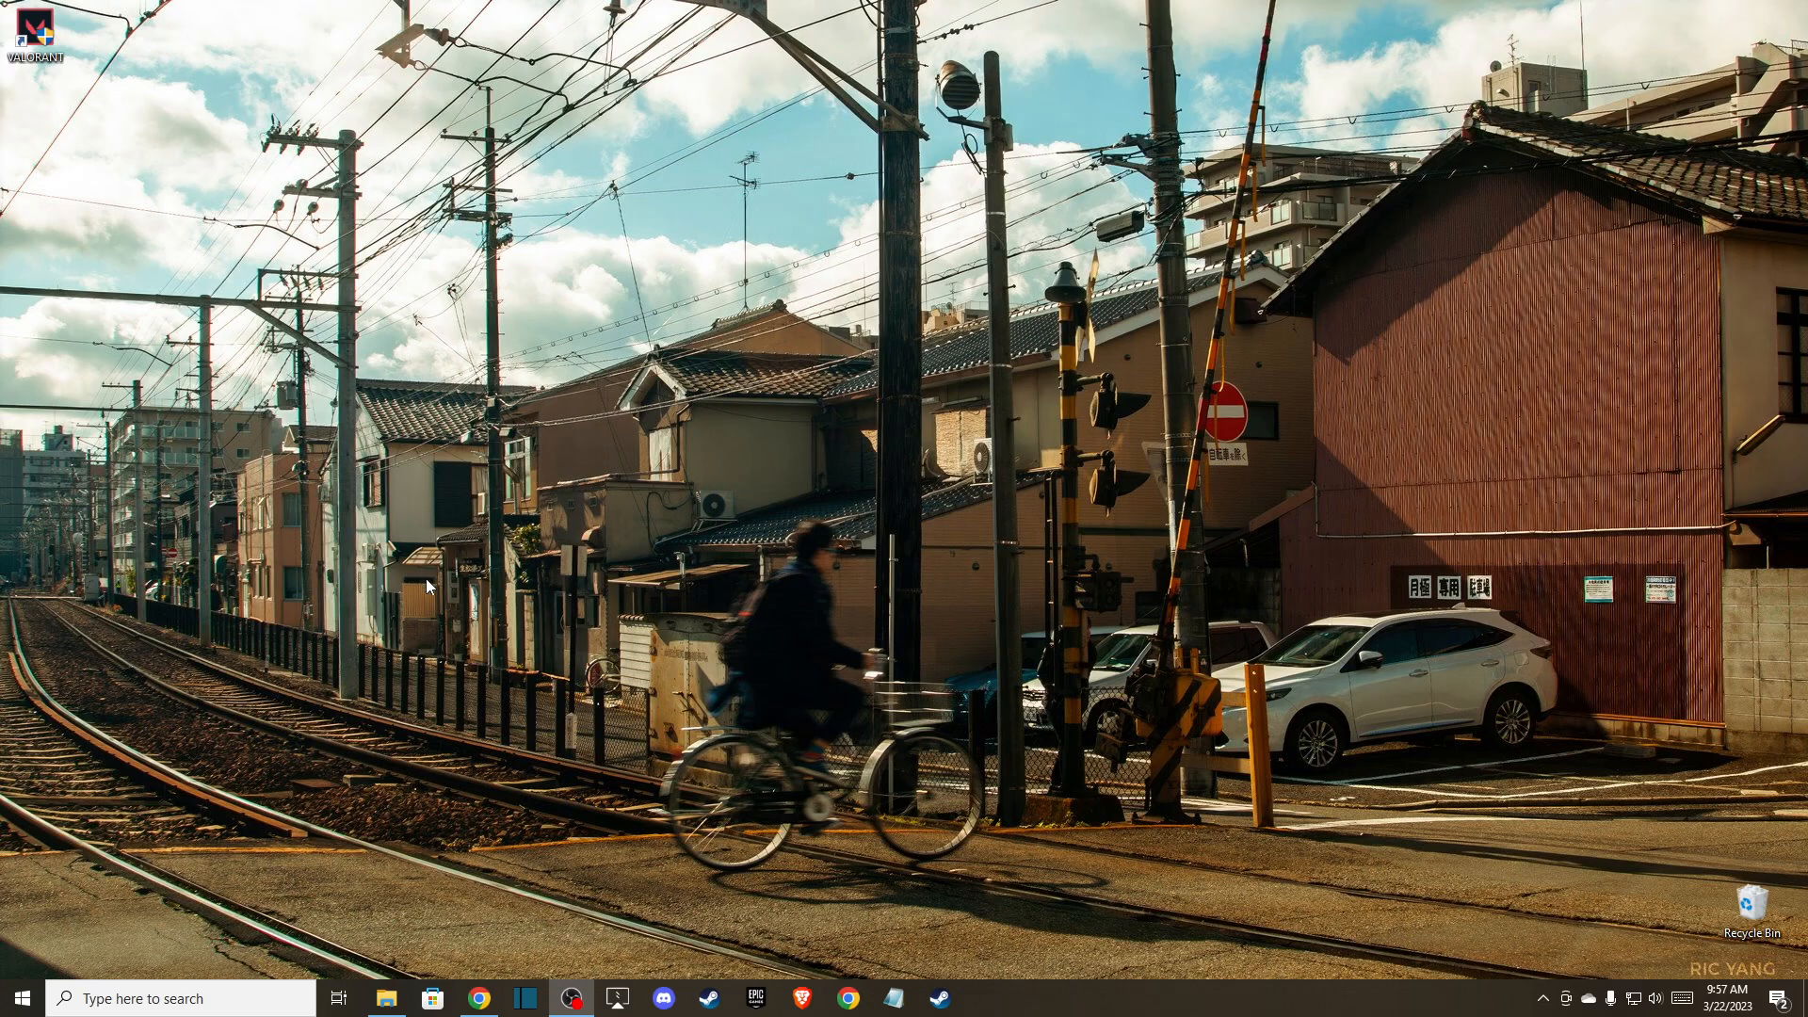
# - Open Steam and browse the local files of Call of Duty: Modern Warfare II | Warzone 2.0 from the game's properties
pyautogui.click(709, 998)
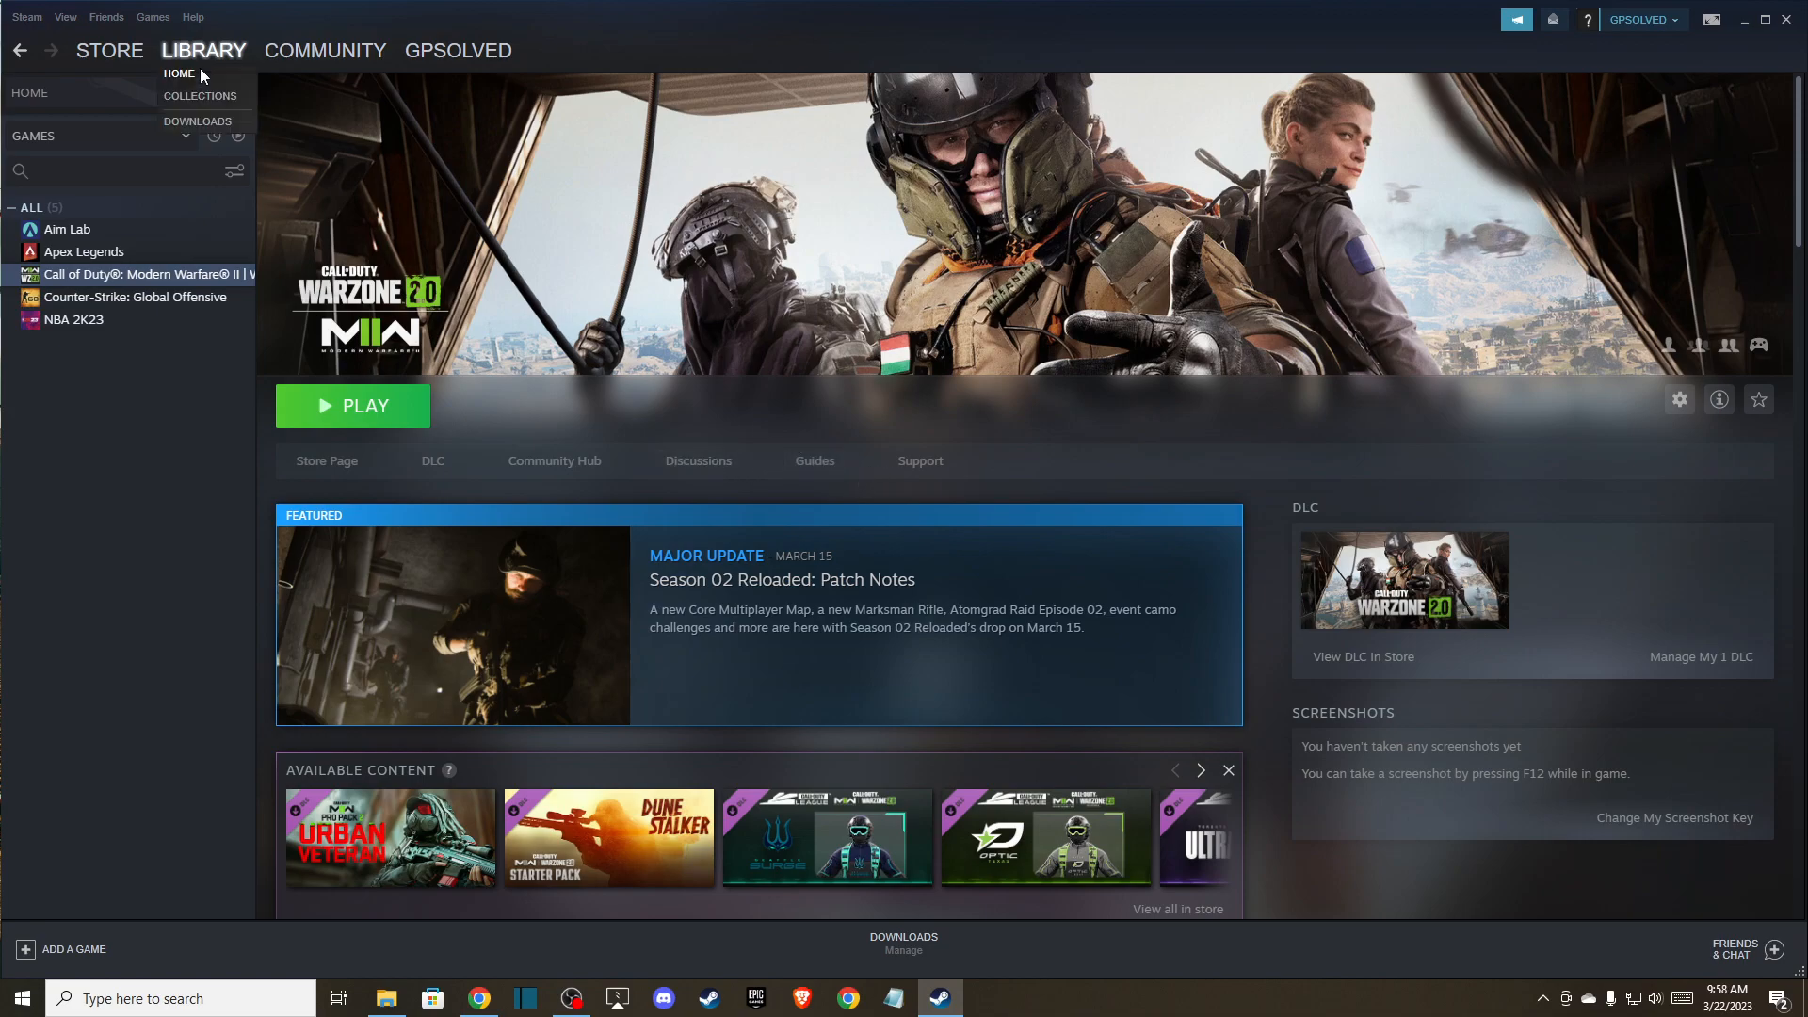
pyautogui.rightClick(106, 274)
pyautogui.click(158, 386)
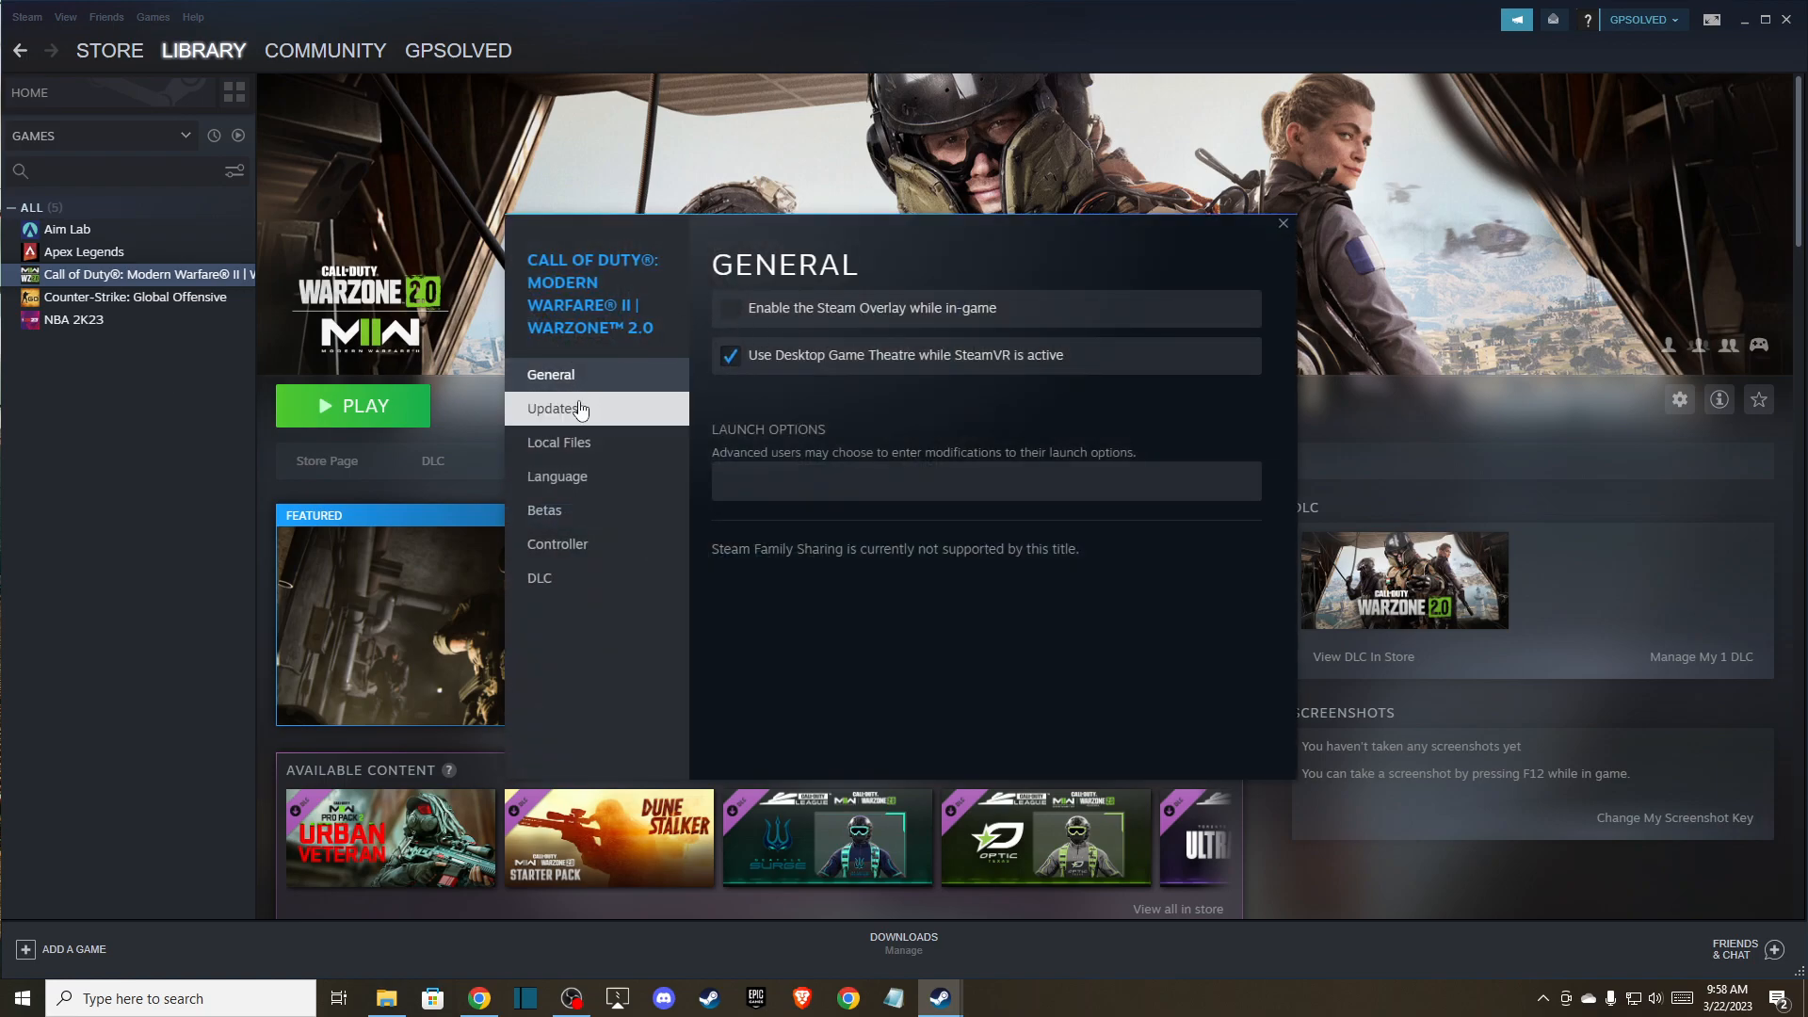
pyautogui.click(578, 449)
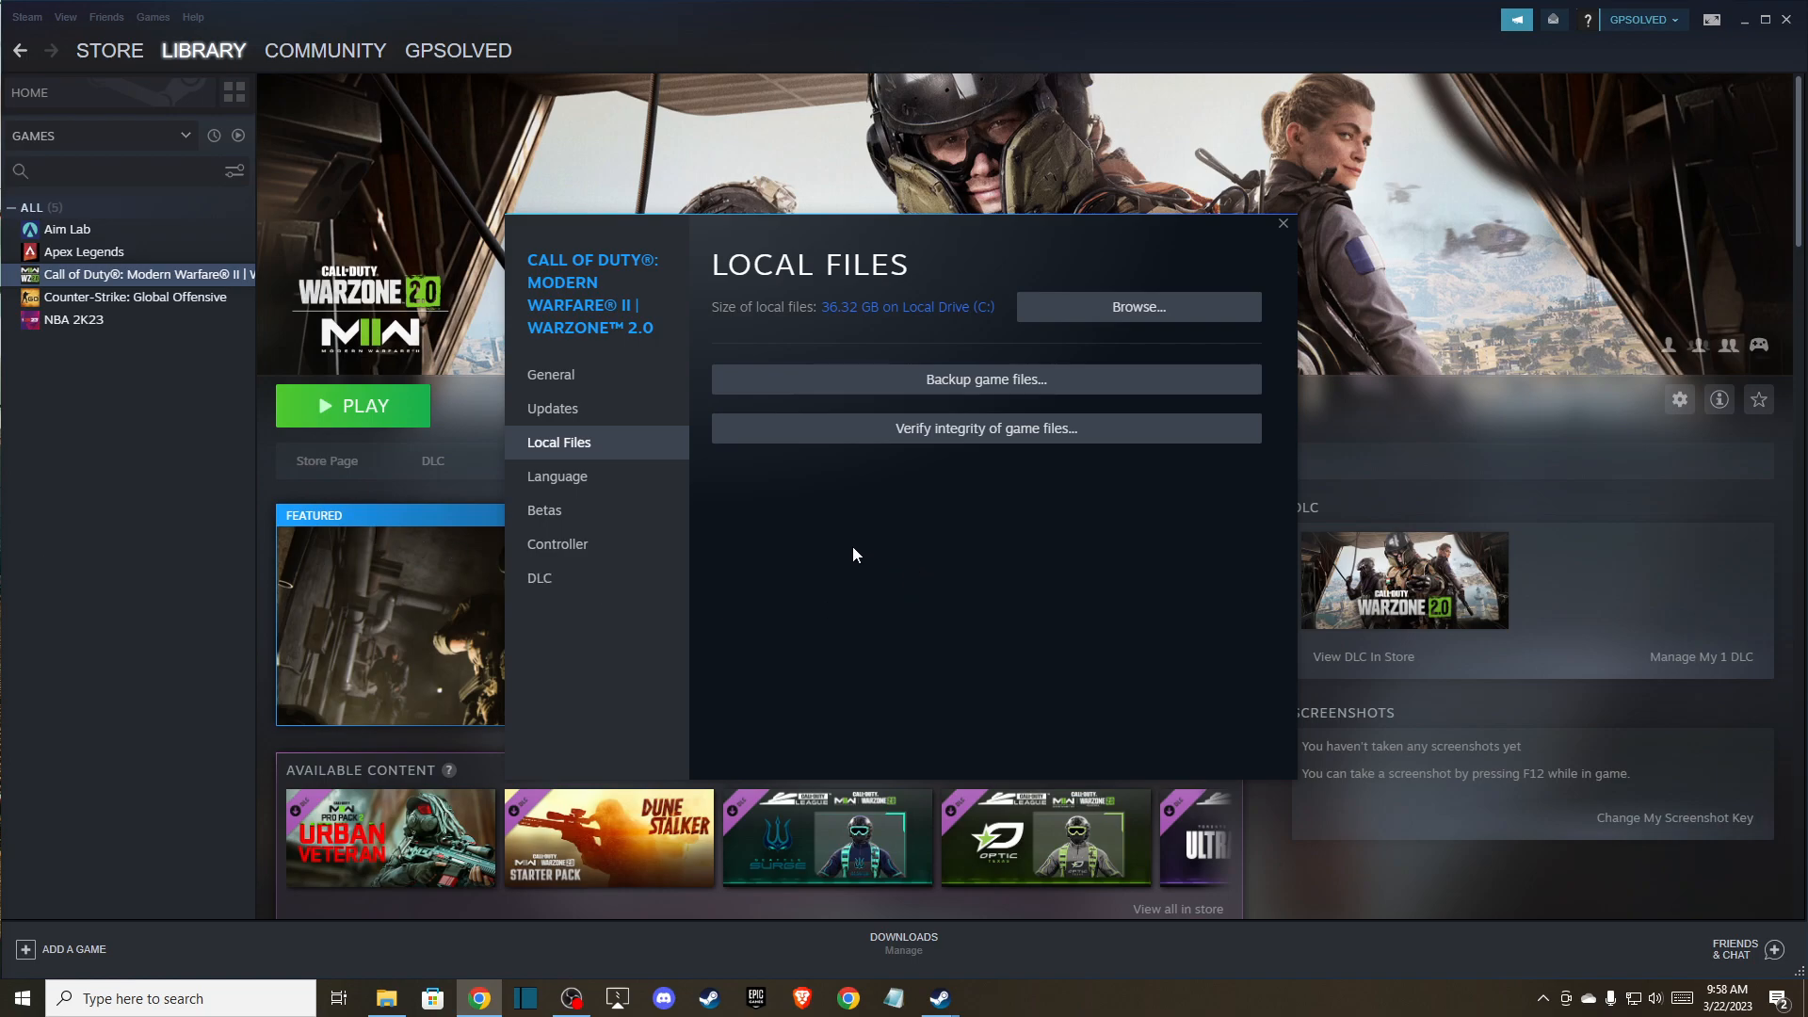
pyautogui.click(1175, 311)
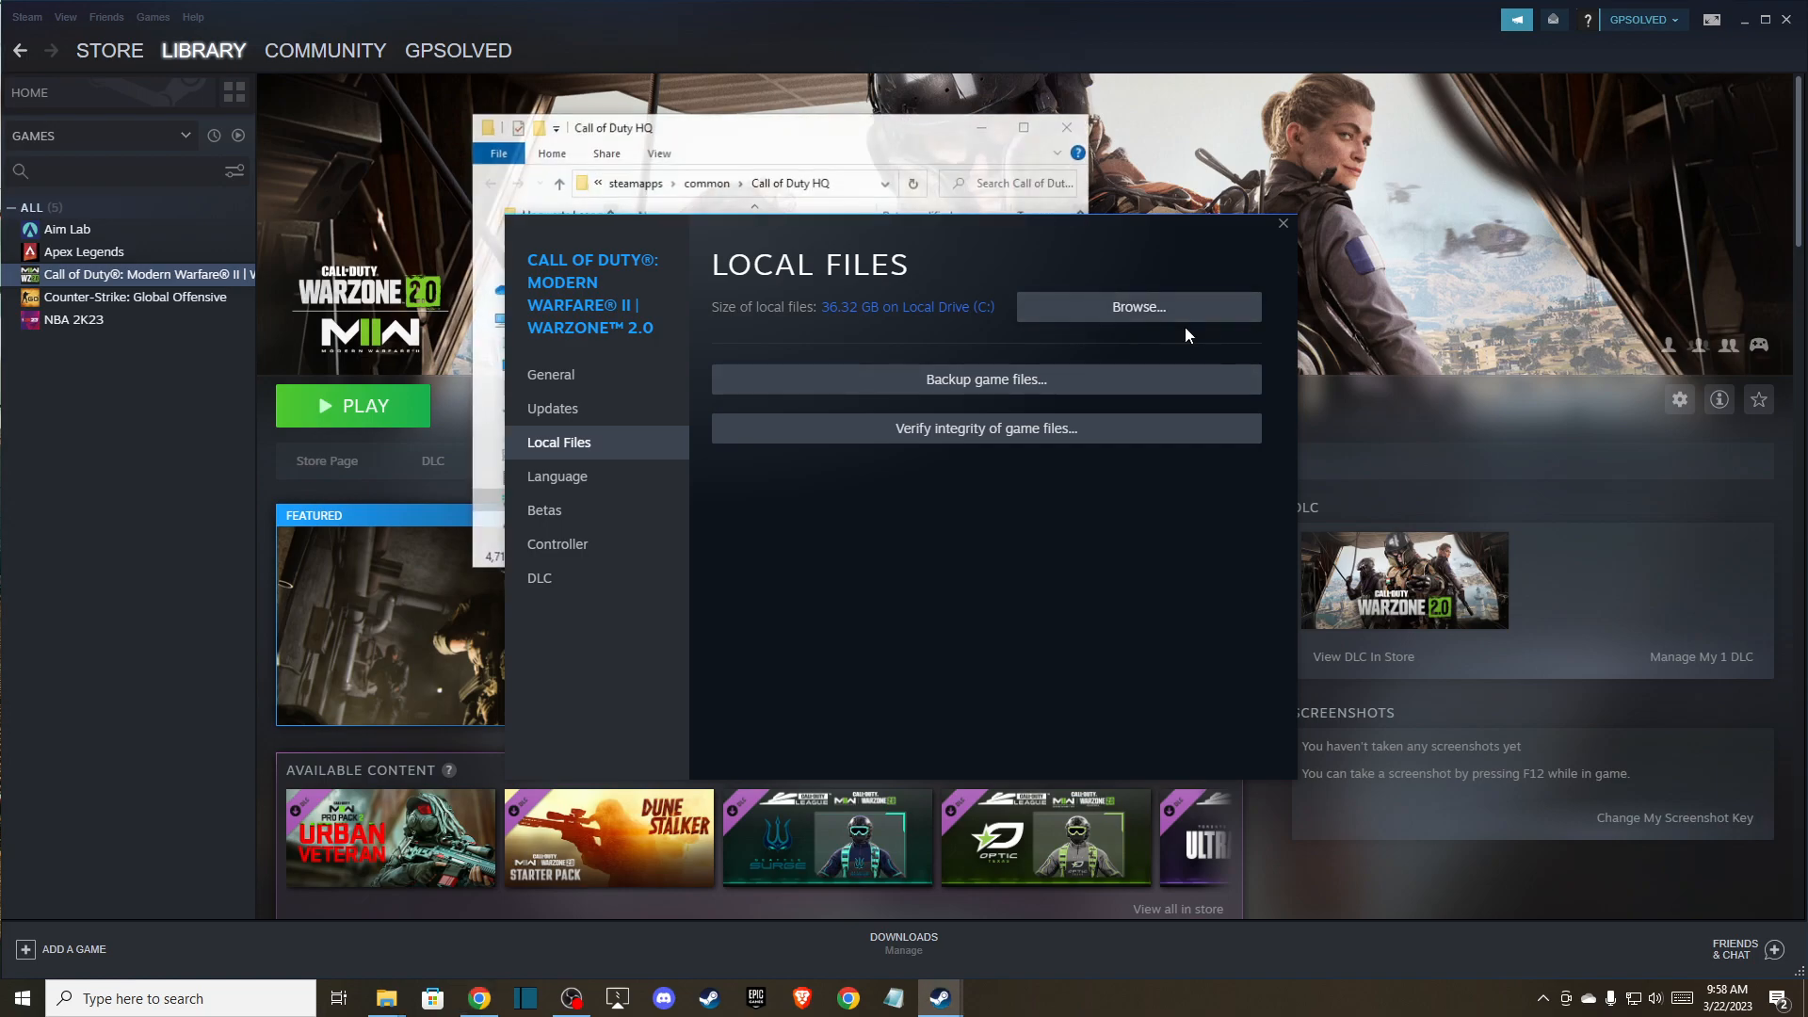
# - Make sure fullscreen optimizations are disabled in the compatibility properties of the cod application, and confirm the dialog
pyautogui.scroll(-3, 716, 292)
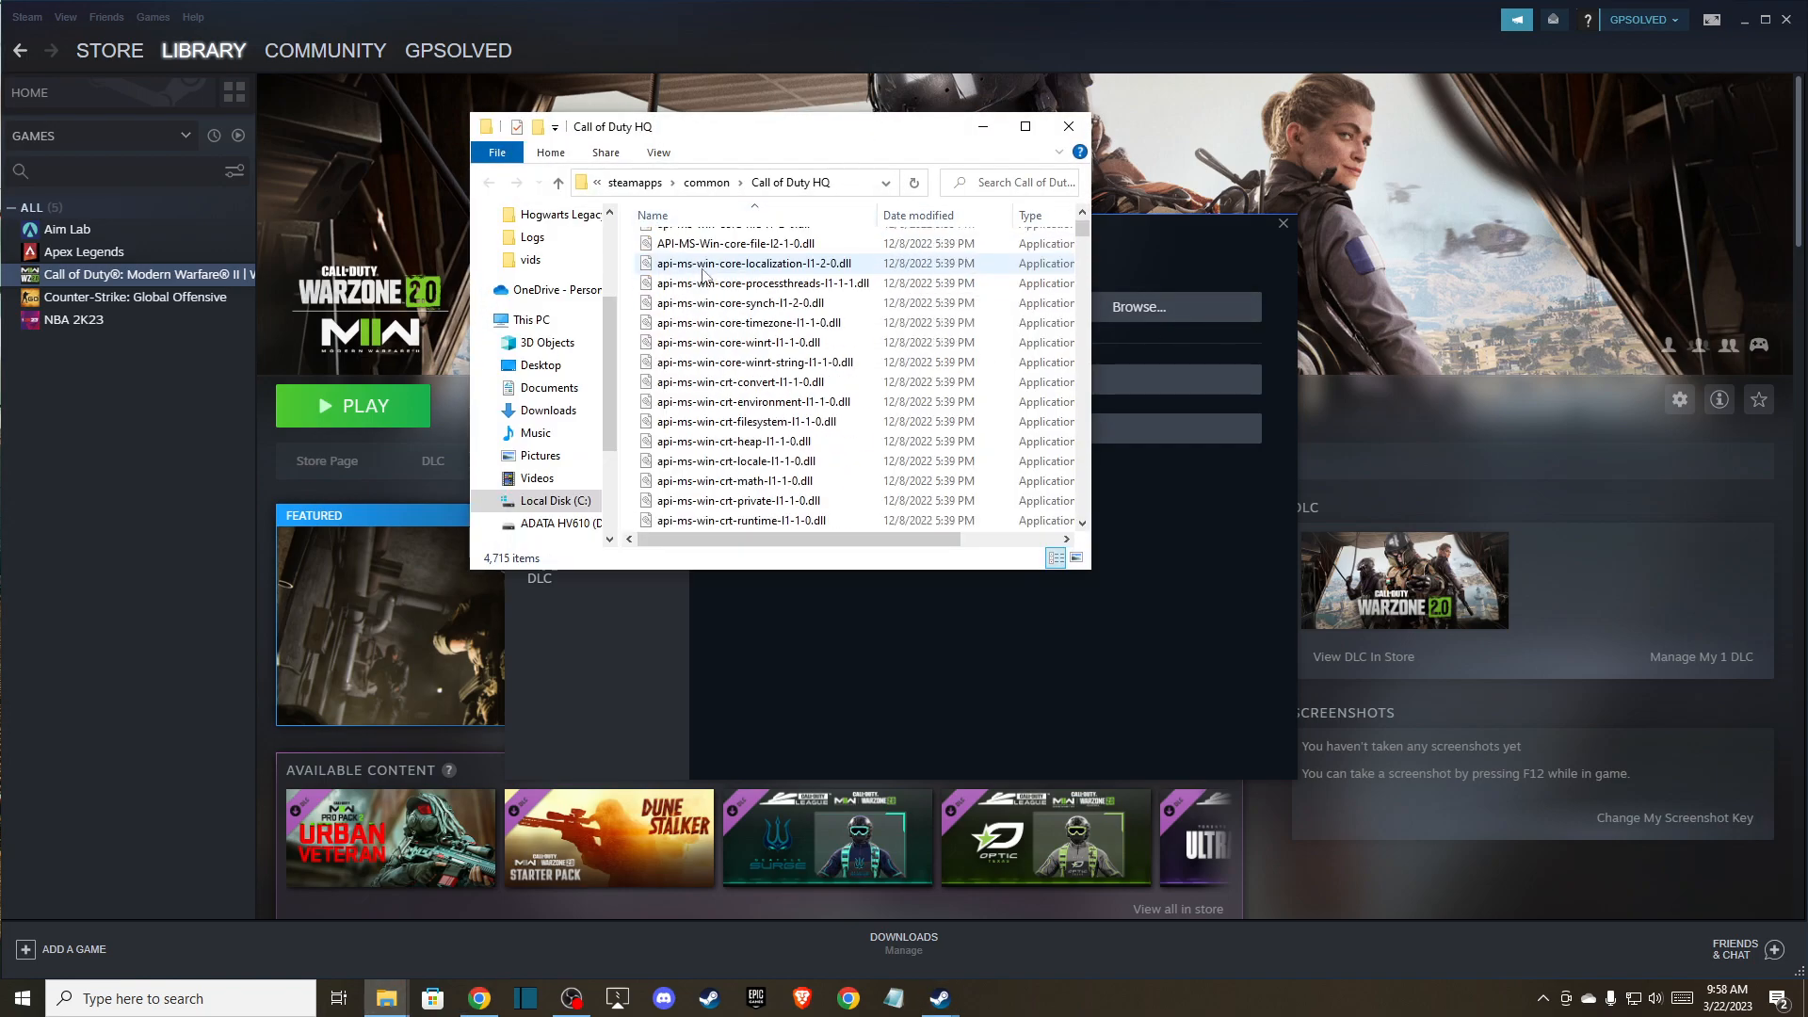
pyautogui.scroll(-10, 702, 274)
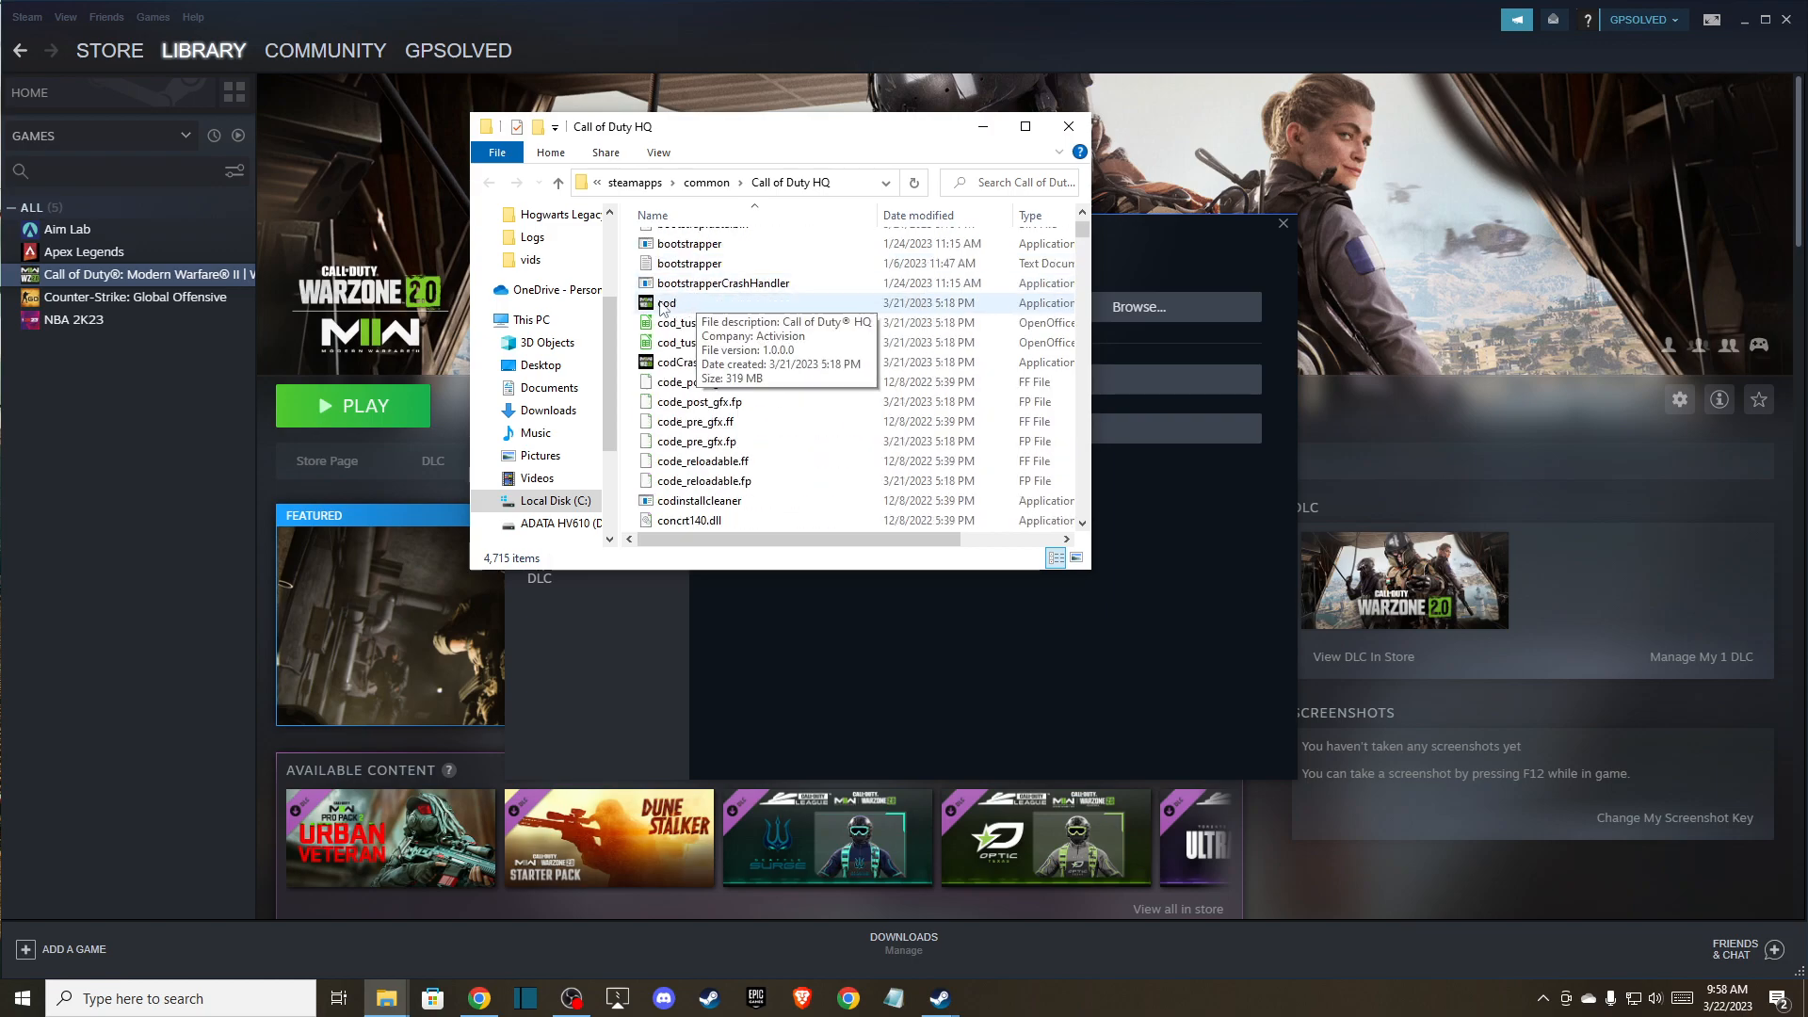
pyautogui.rightClick(659, 303)
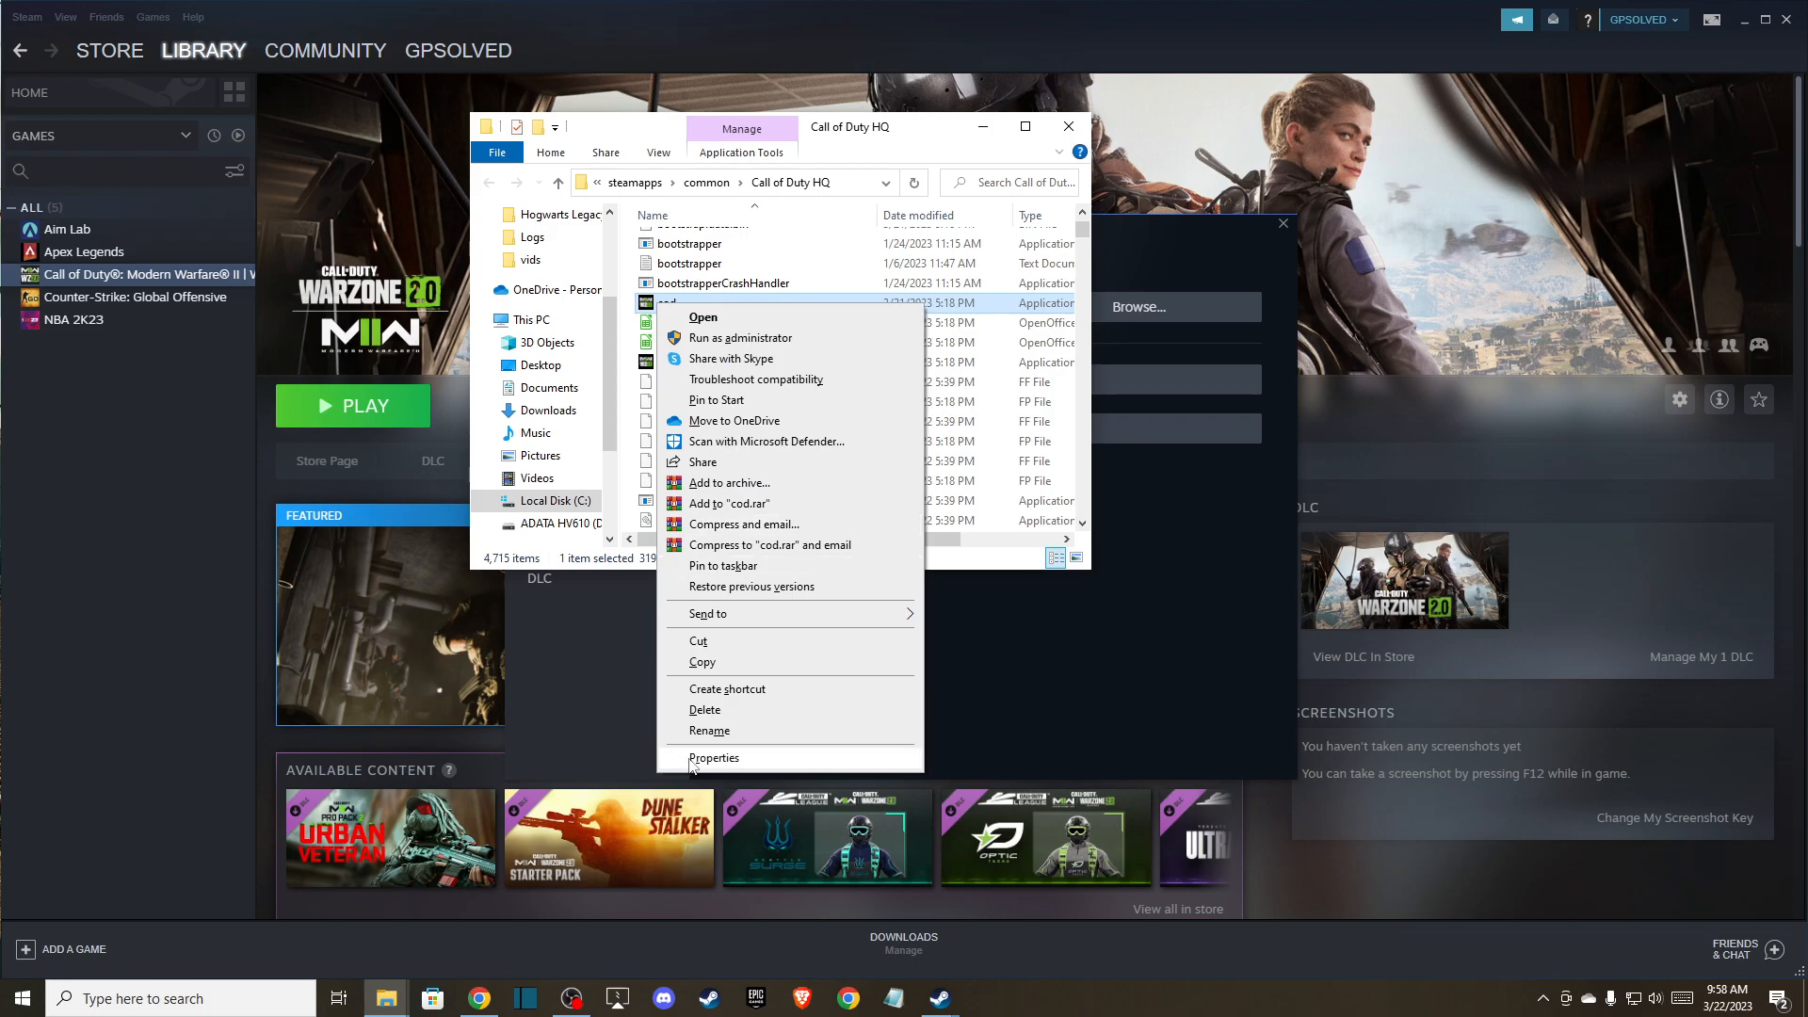
pyautogui.click(697, 758)
pyautogui.click(831, 367)
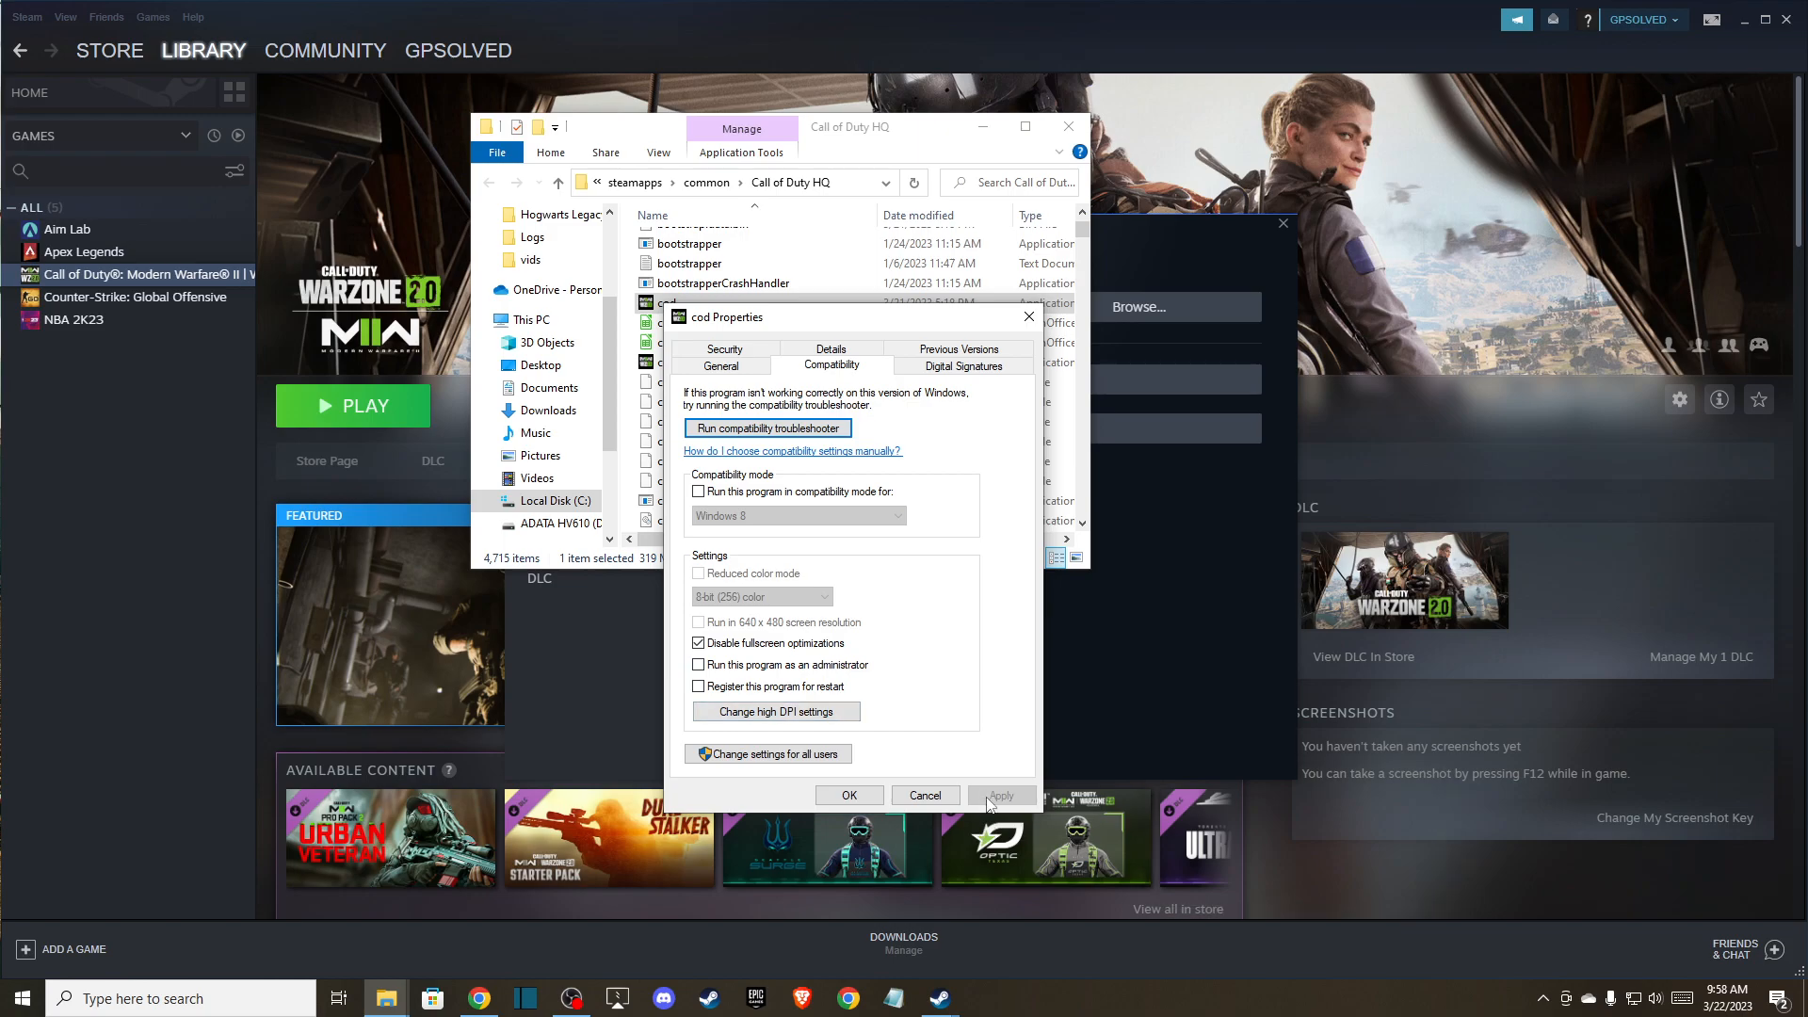
pyautogui.click(855, 795)
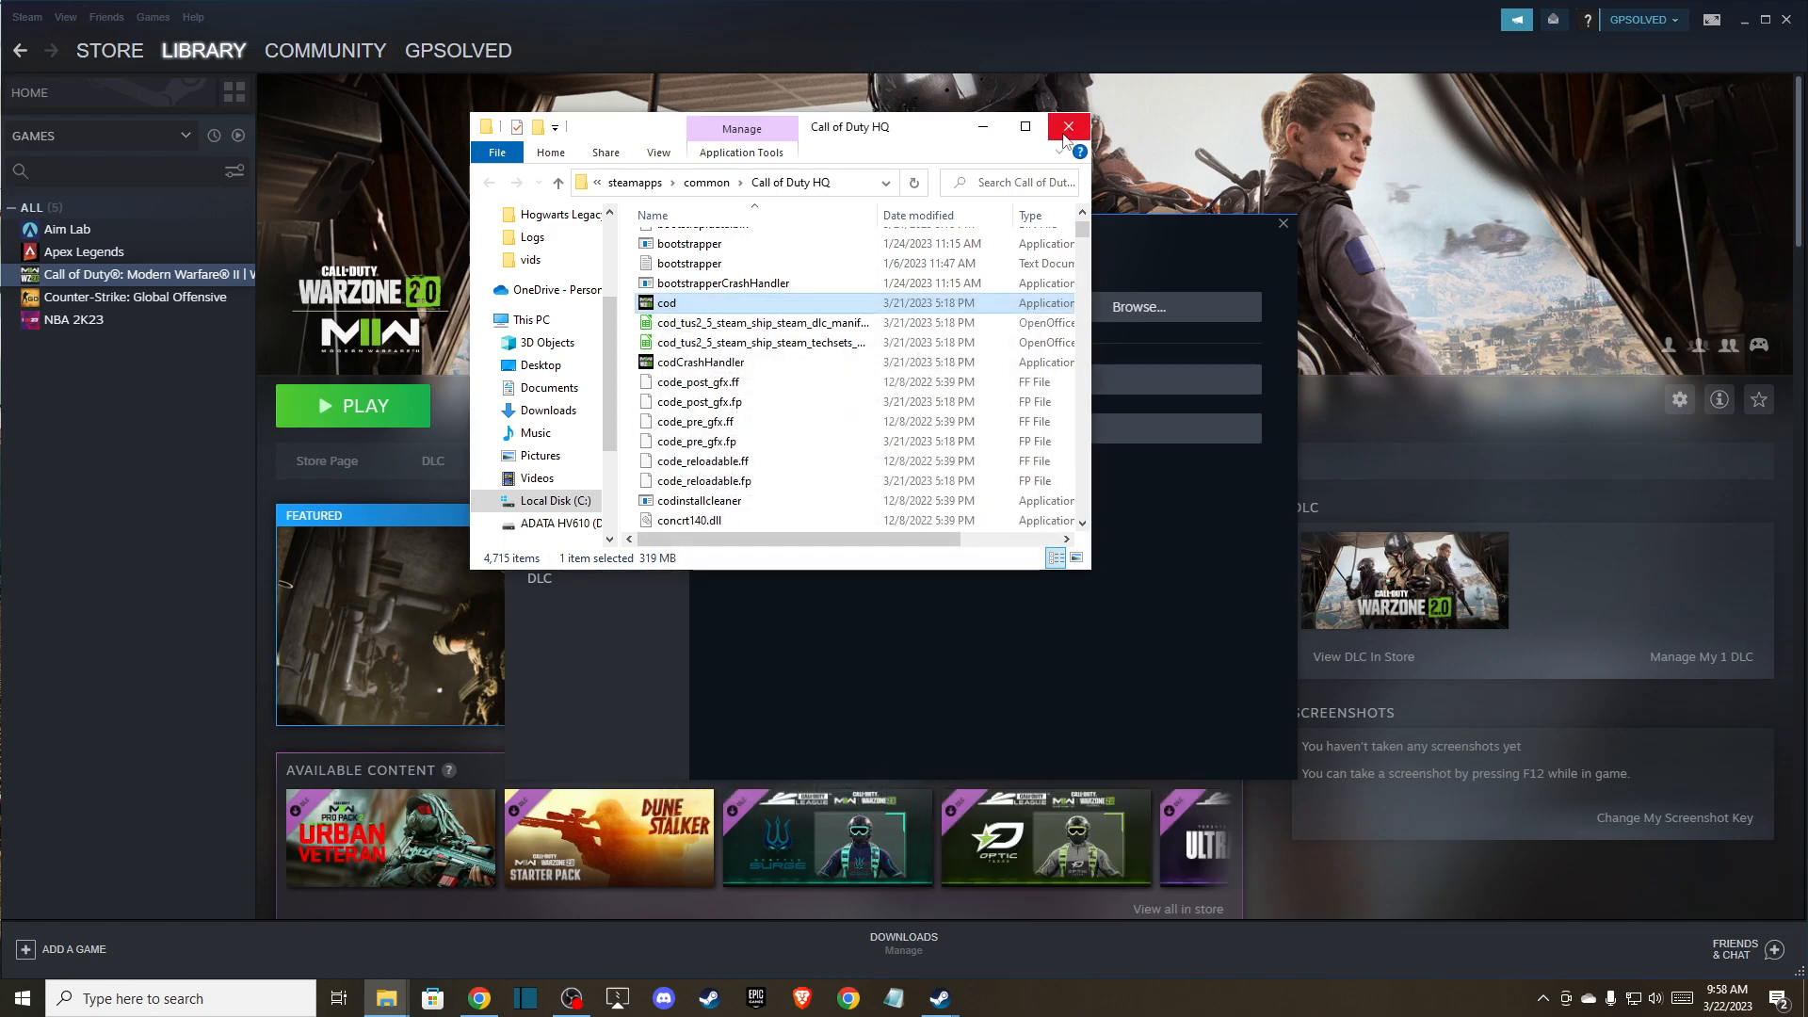
# - Close the Call of Duty HQ folder, the game's properties and Steam
pyautogui.click(1068, 126)
pyautogui.click(1282, 223)
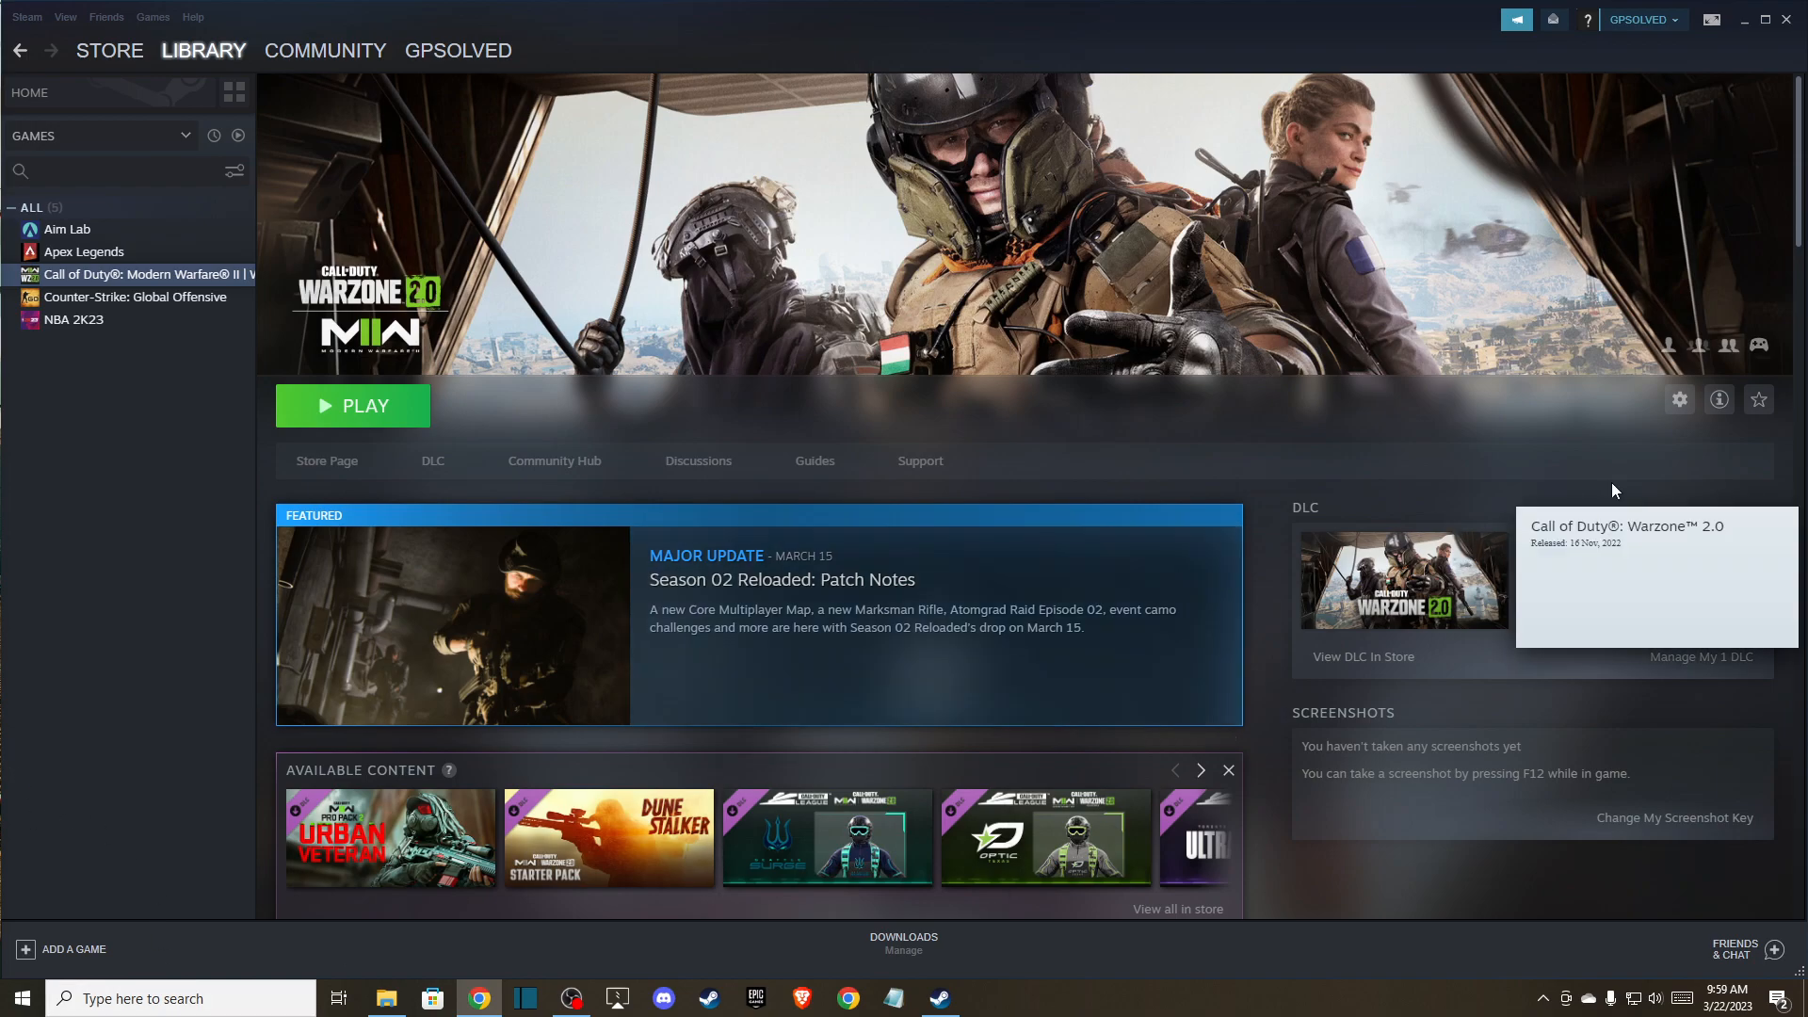
pyautogui.click(1785, 19)
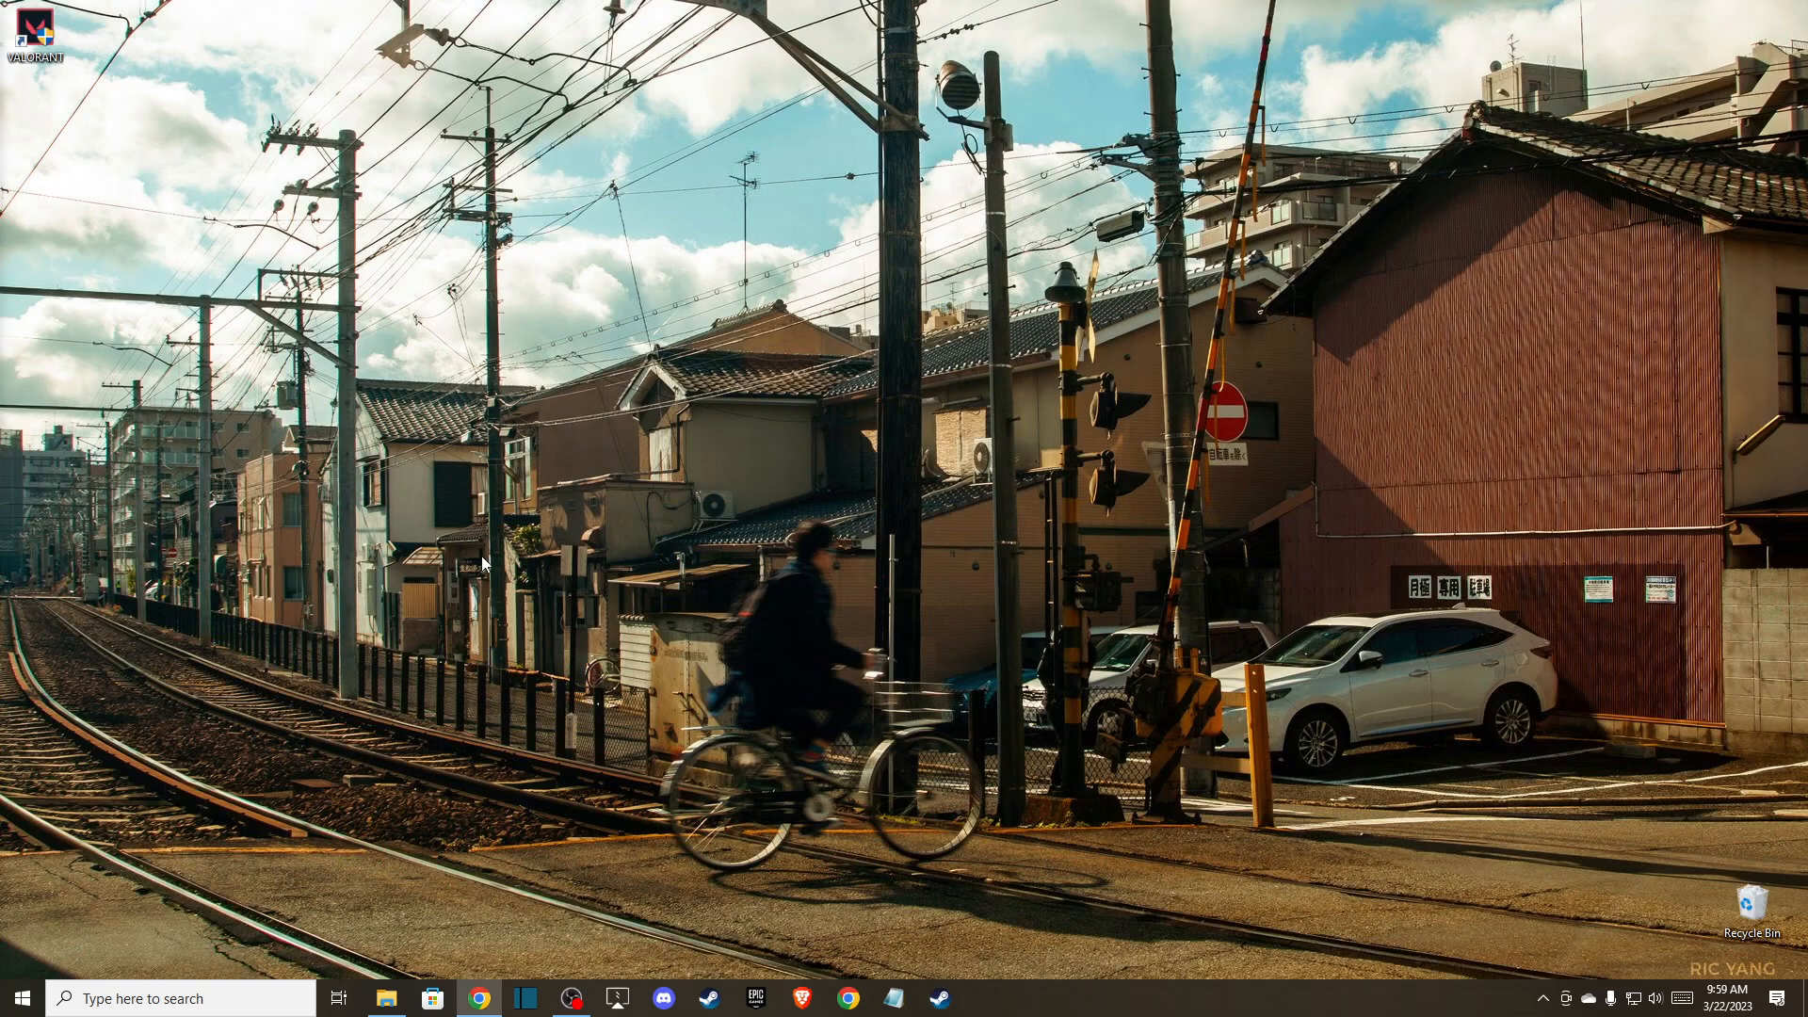
# - Search Windows for "check for", open the update settings to examine the Windows Update status, and close them
pyautogui.click(184, 984)
pyautogui.write('che')
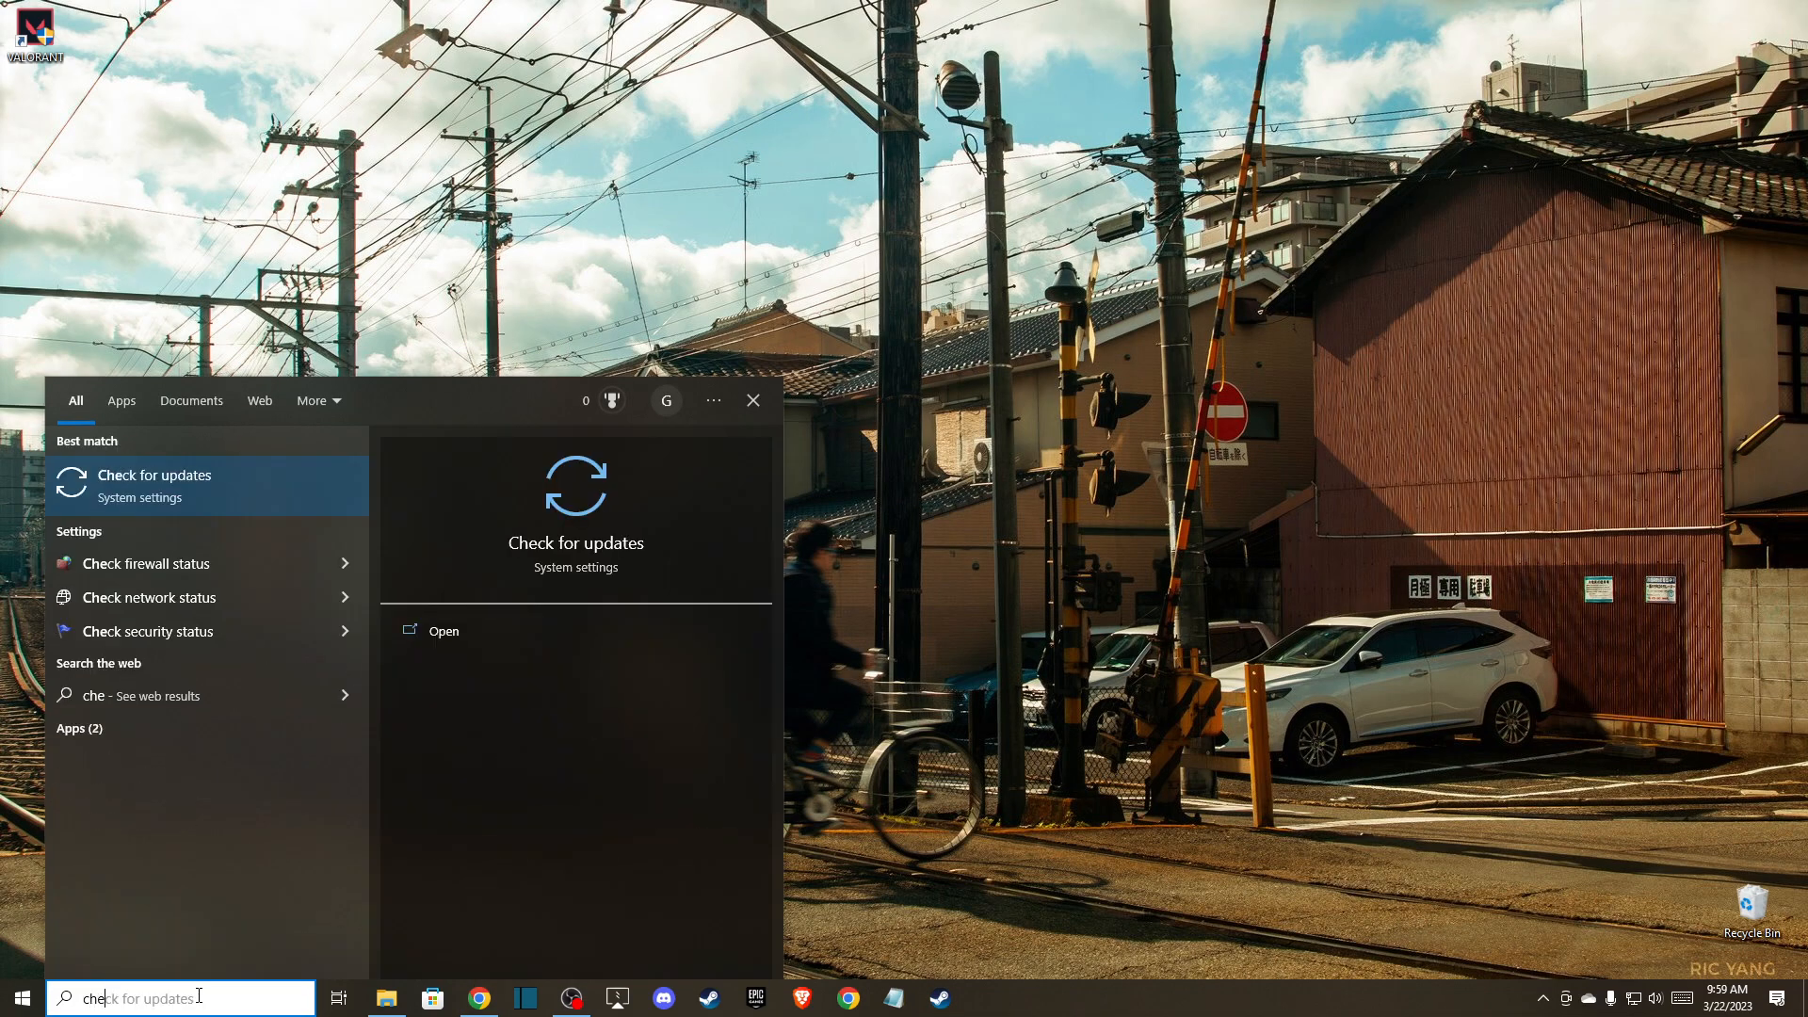
pyautogui.write('ck for')
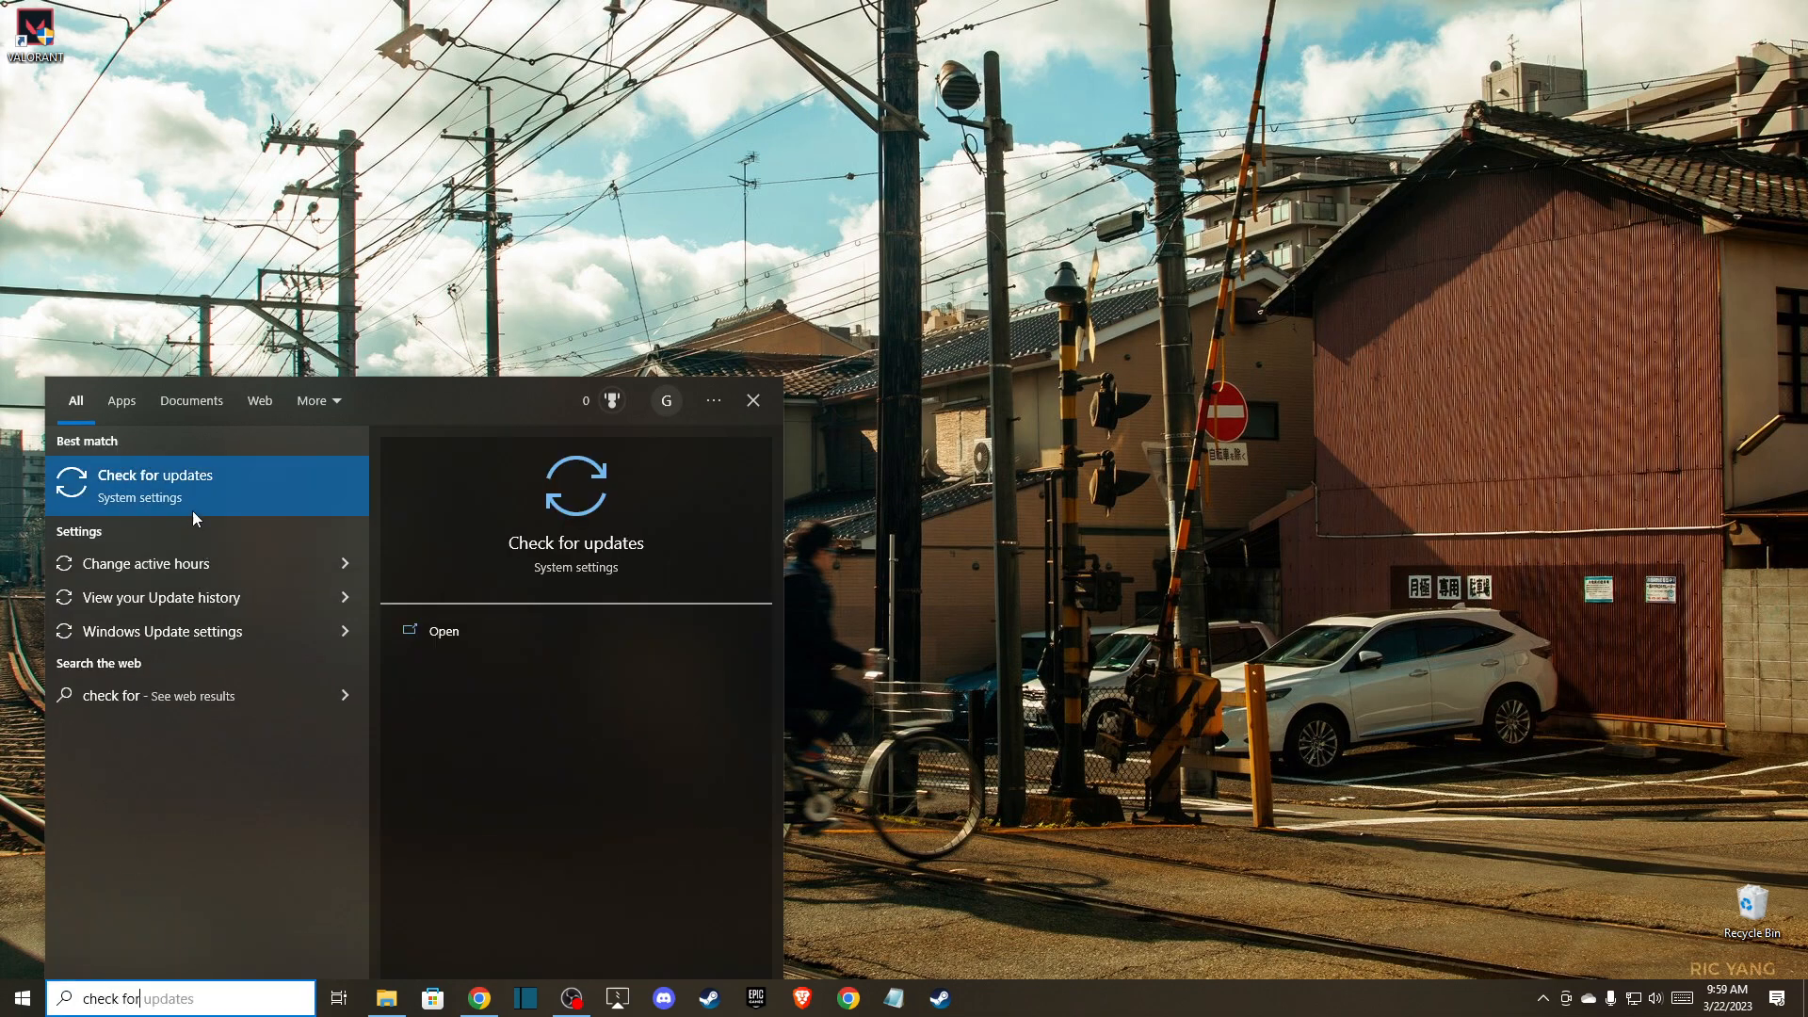
pyautogui.click(190, 484)
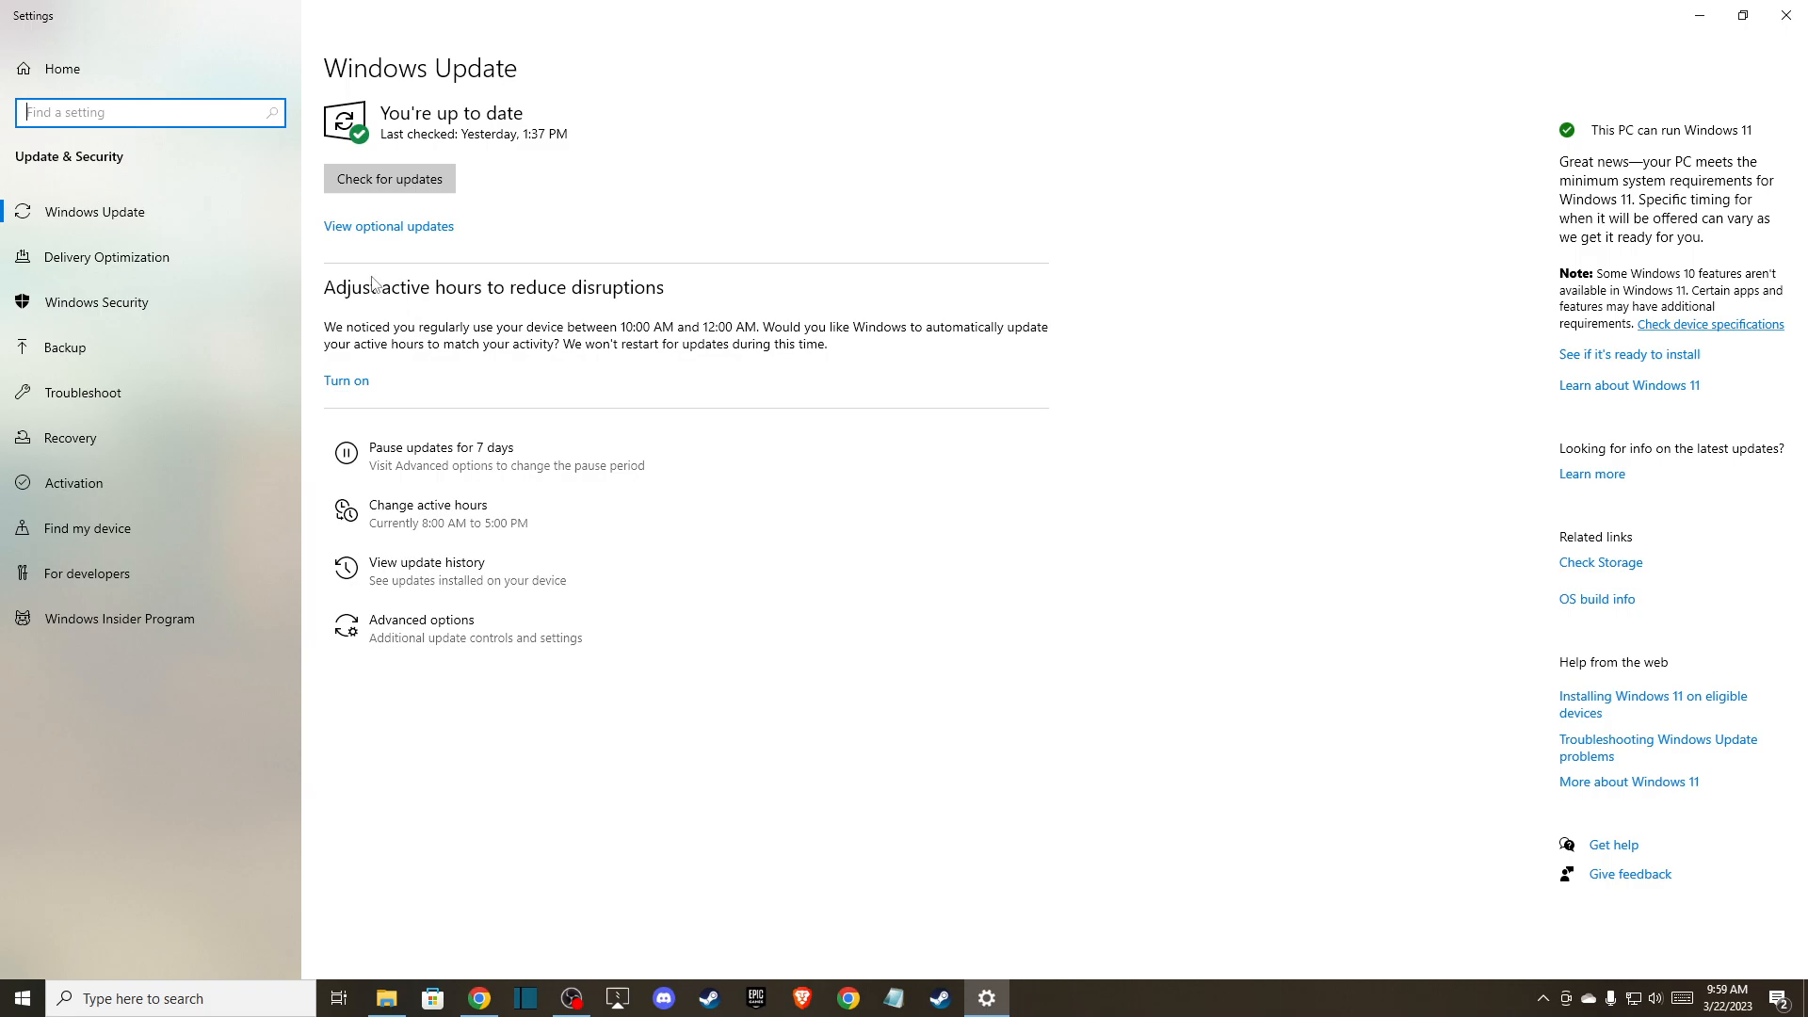
pyautogui.click(1794, 8)
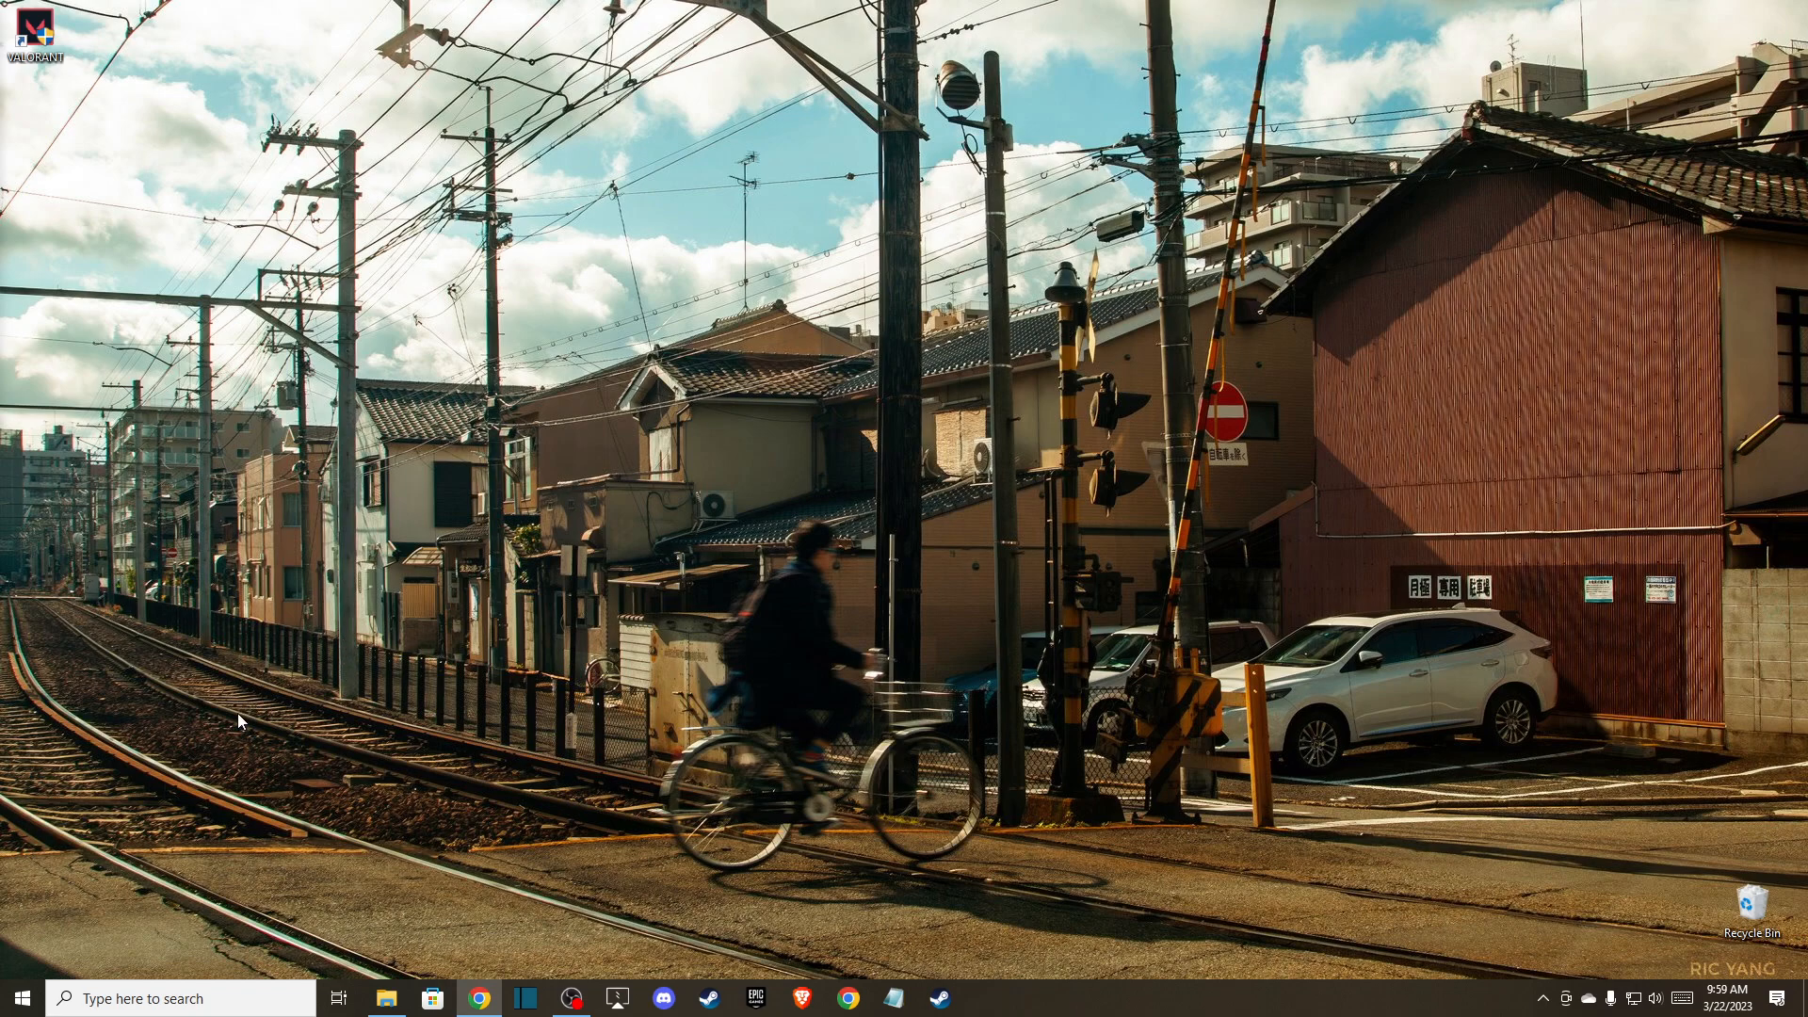
# - Open GeForce Experience, check for graphics driver updates and look at the options for the installed Game Ready Driver
pyautogui.click(142, 997)
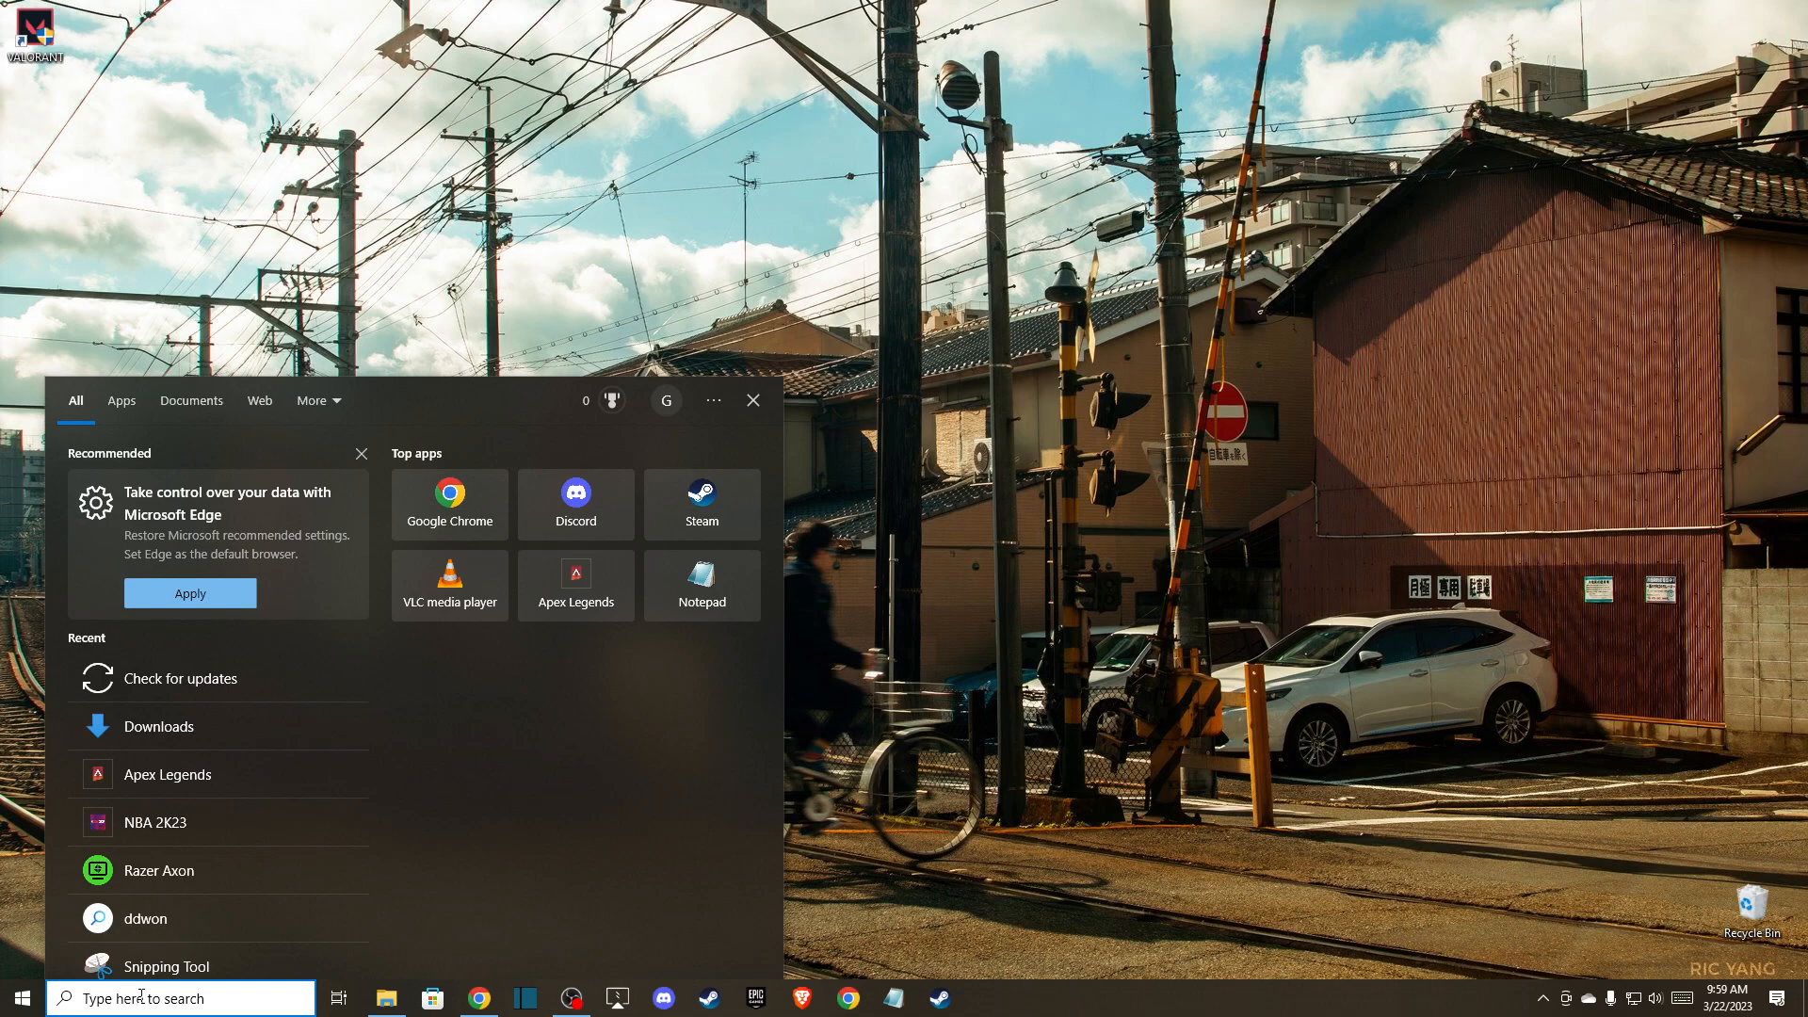
pyautogui.write('gefo')
pyautogui.press('Return')
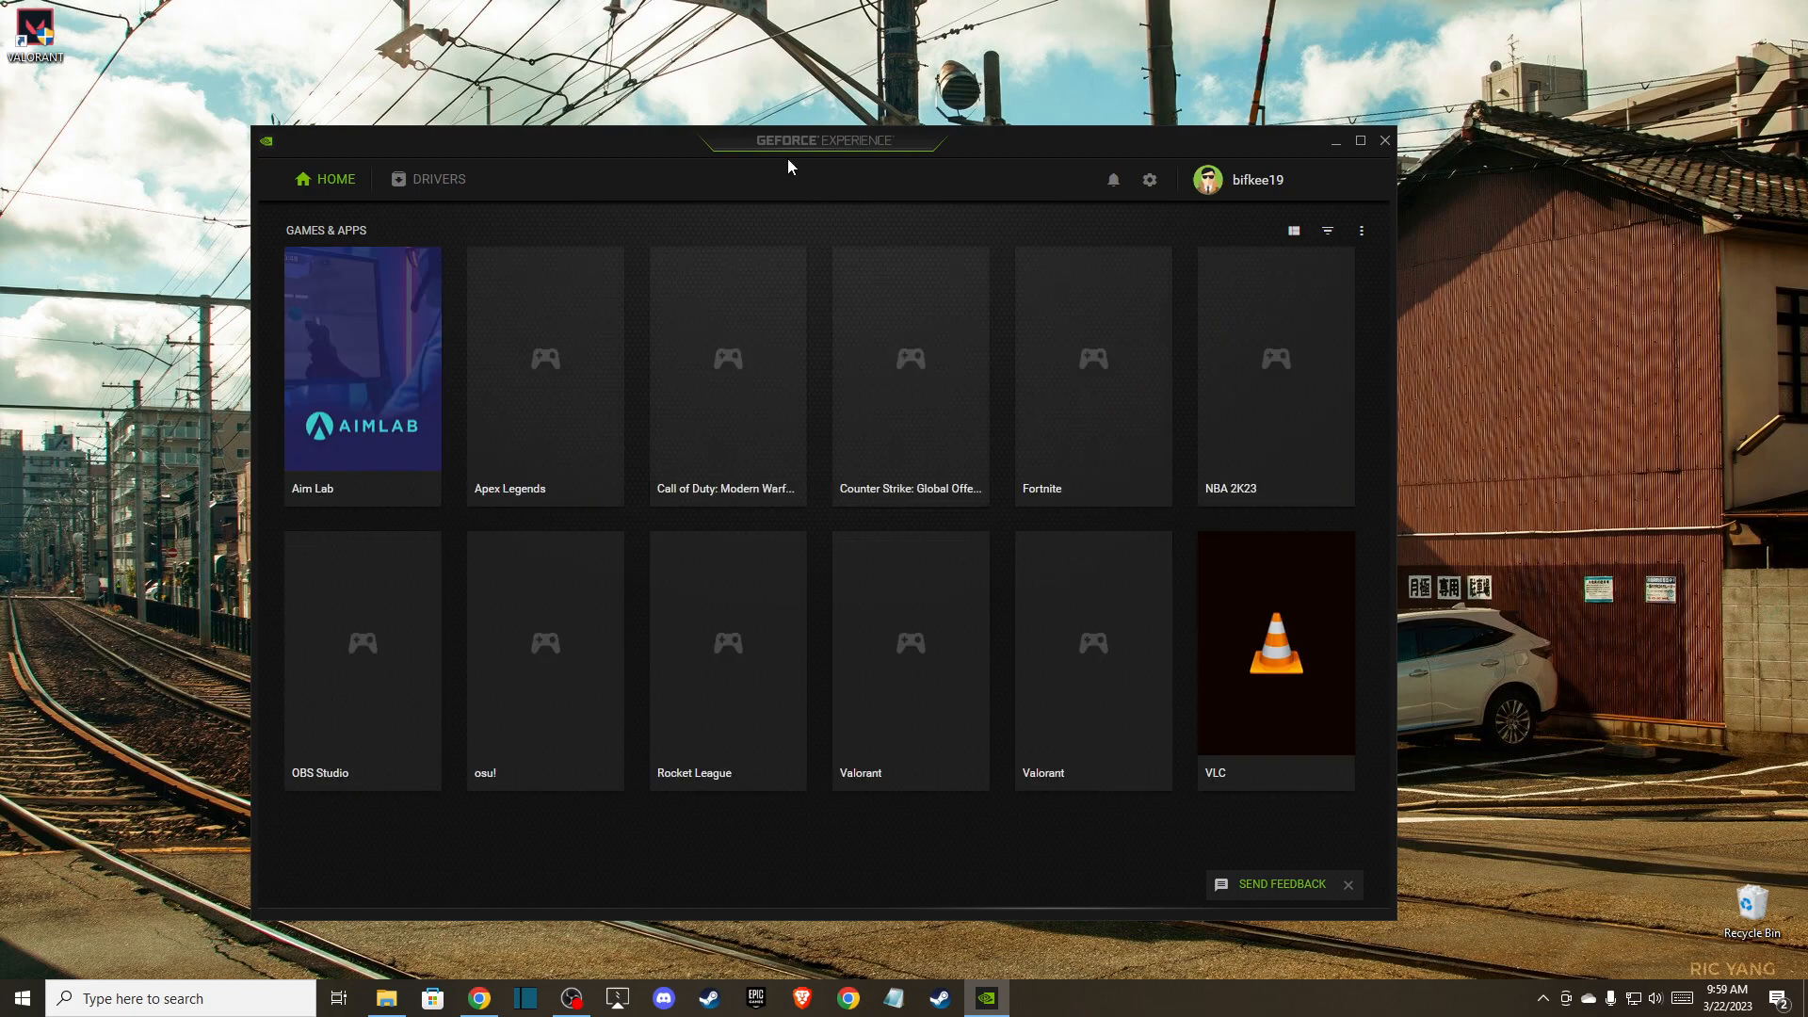
pyautogui.moveTo(797, 137); pyautogui.dragTo(909, 133)
pyautogui.click(573, 174)
pyautogui.click(1356, 229)
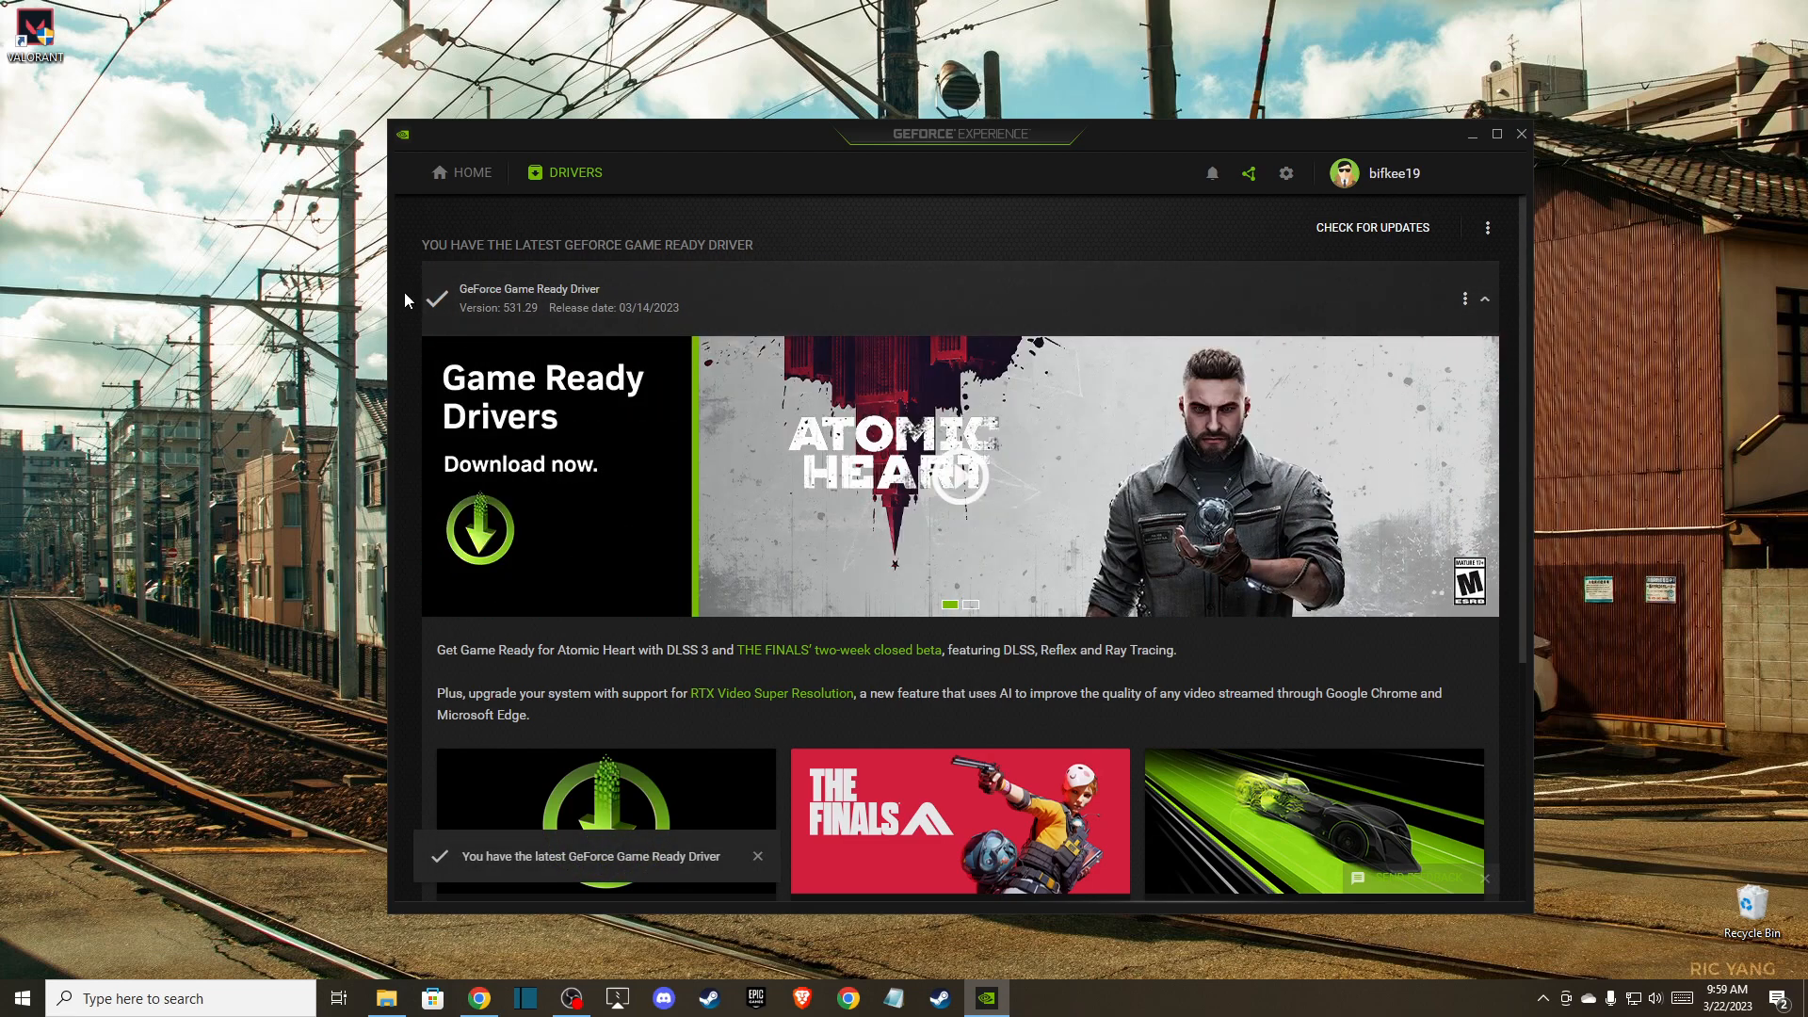
pyautogui.click(1465, 299)
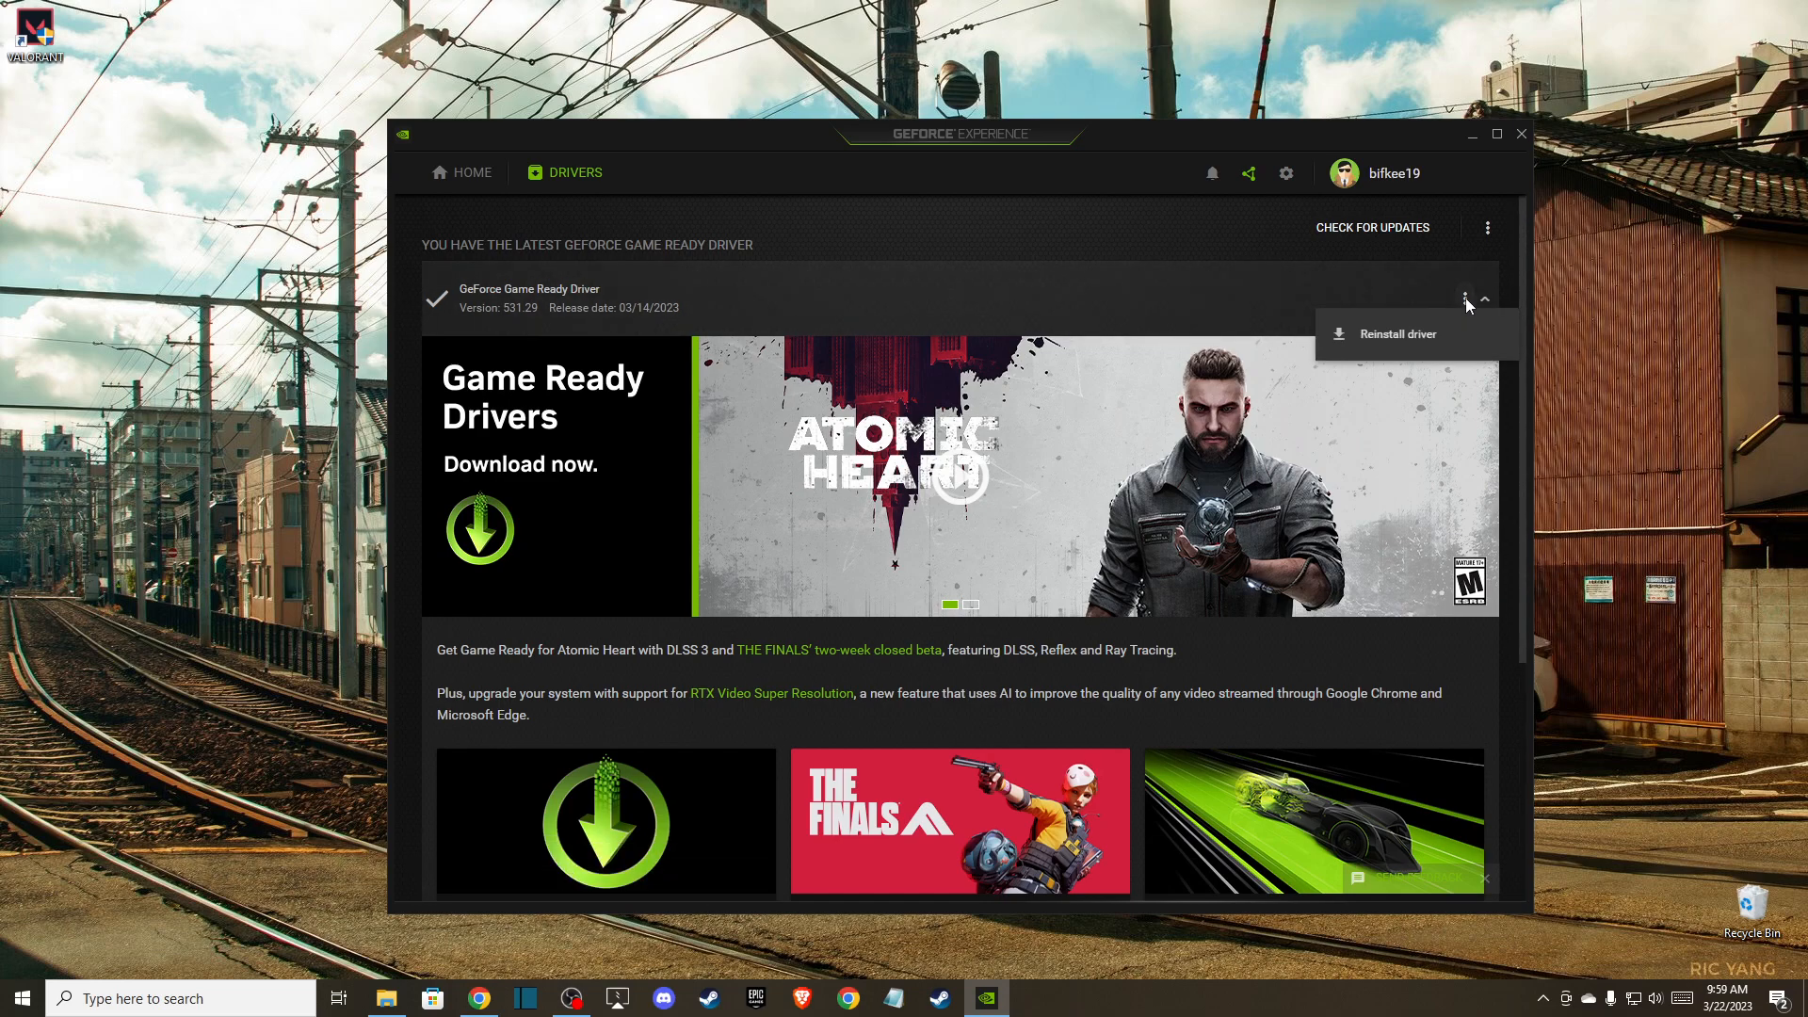
pyautogui.click(1259, 291)
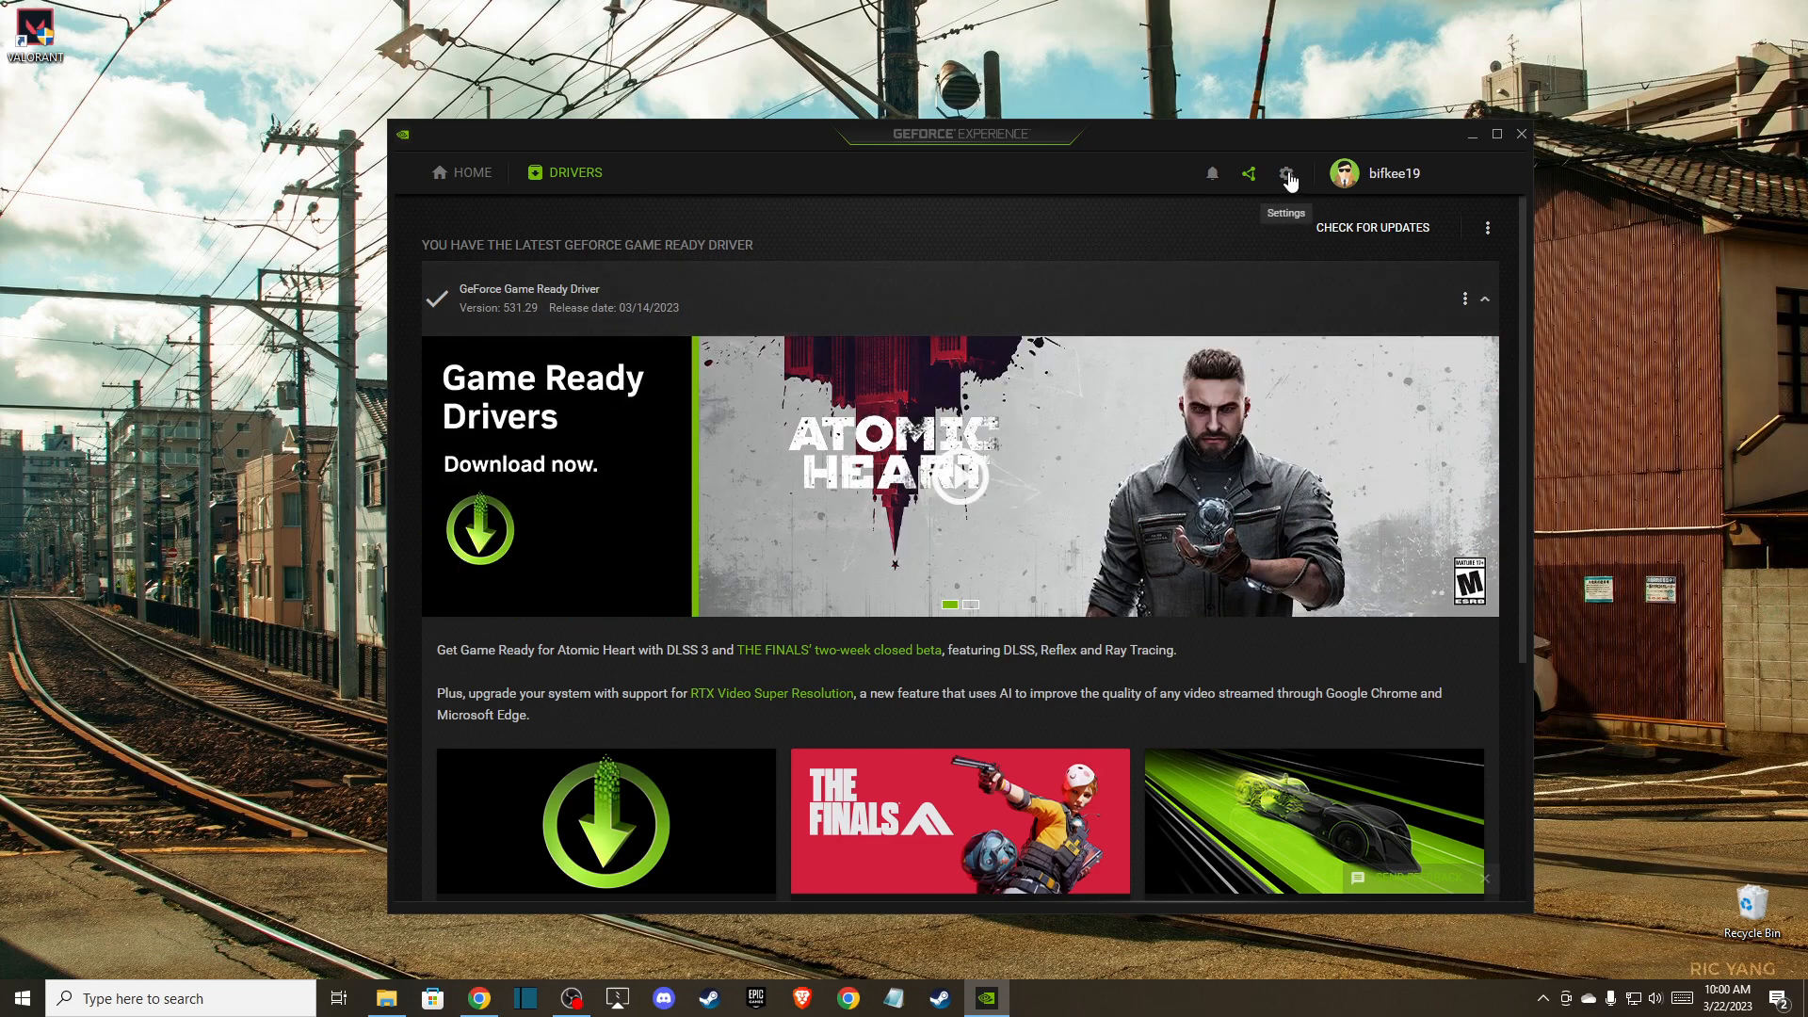
# - Examine the in-game overlay and image scaling options in the GeForce Experience general settings, and close the program
pyautogui.click(1288, 178)
pyautogui.scroll(-5, 833, 435)
pyautogui.scroll(2, 834, 431)
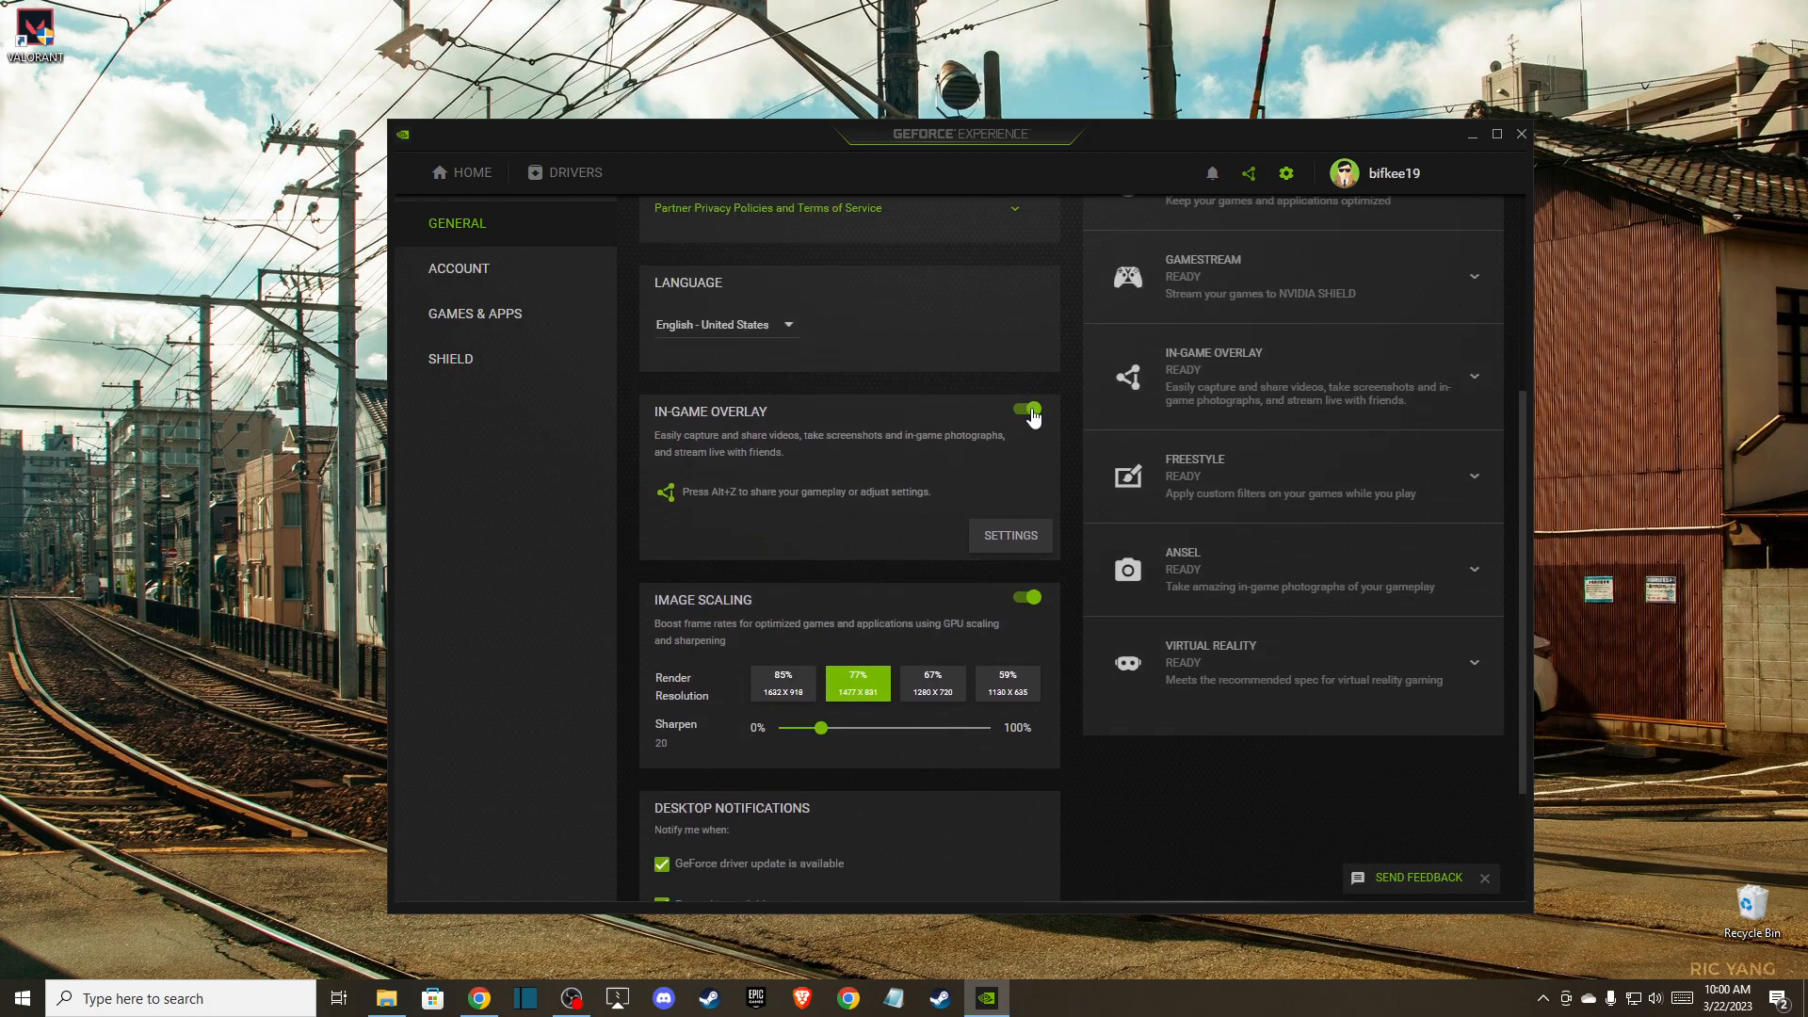
pyautogui.scroll(-2, 1047, 417)
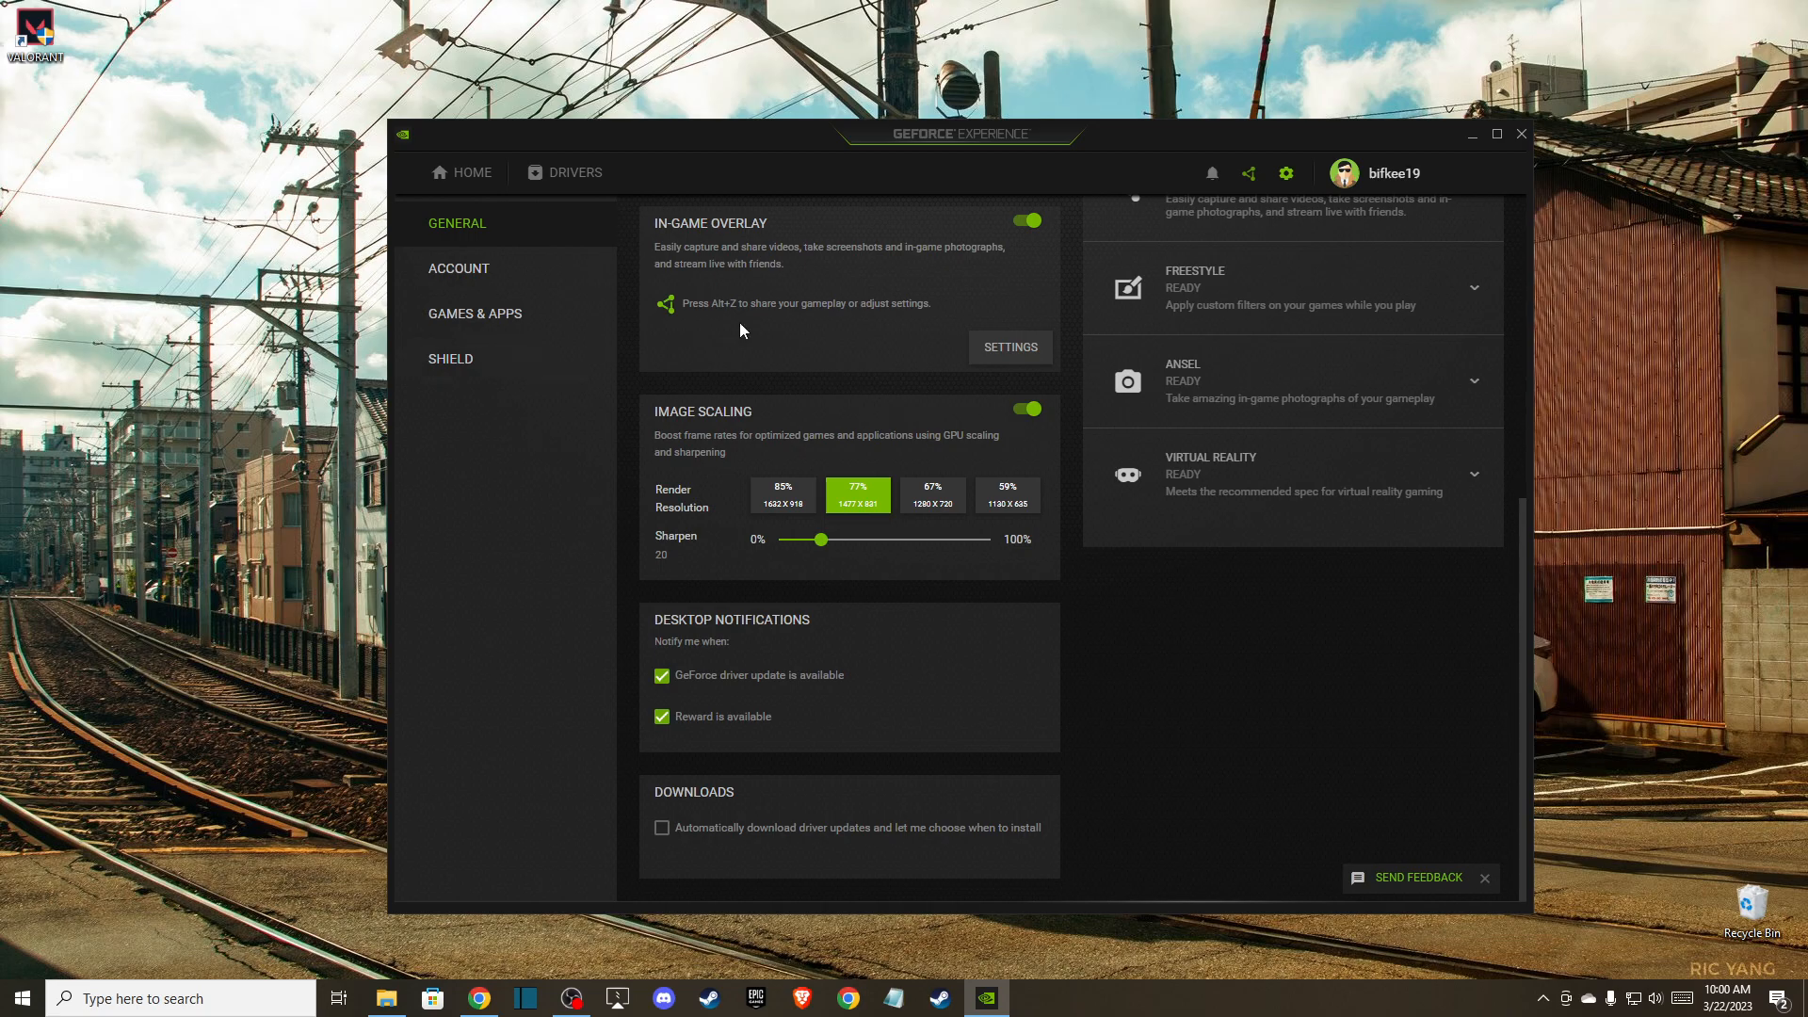
pyautogui.click(1521, 134)
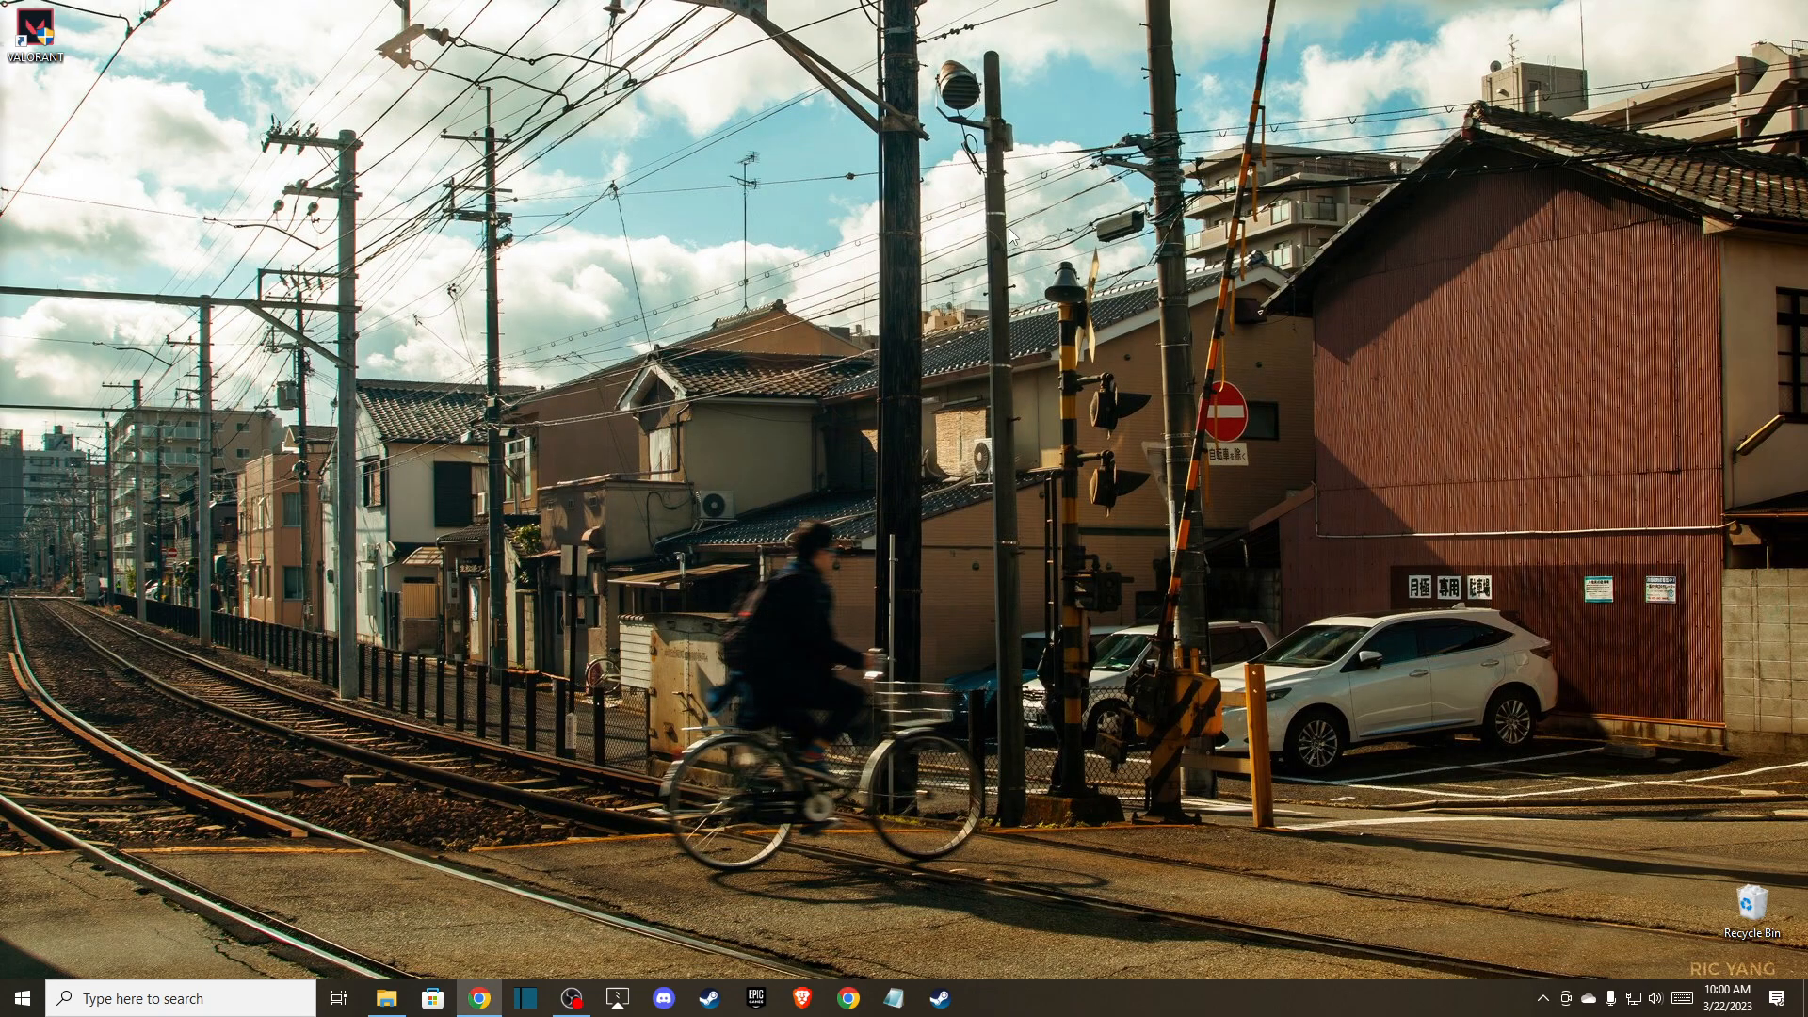
# - Open the Windows Graphics settings from the desktop's display settings
pyautogui.rightClick(841, 232)
pyautogui.click(894, 456)
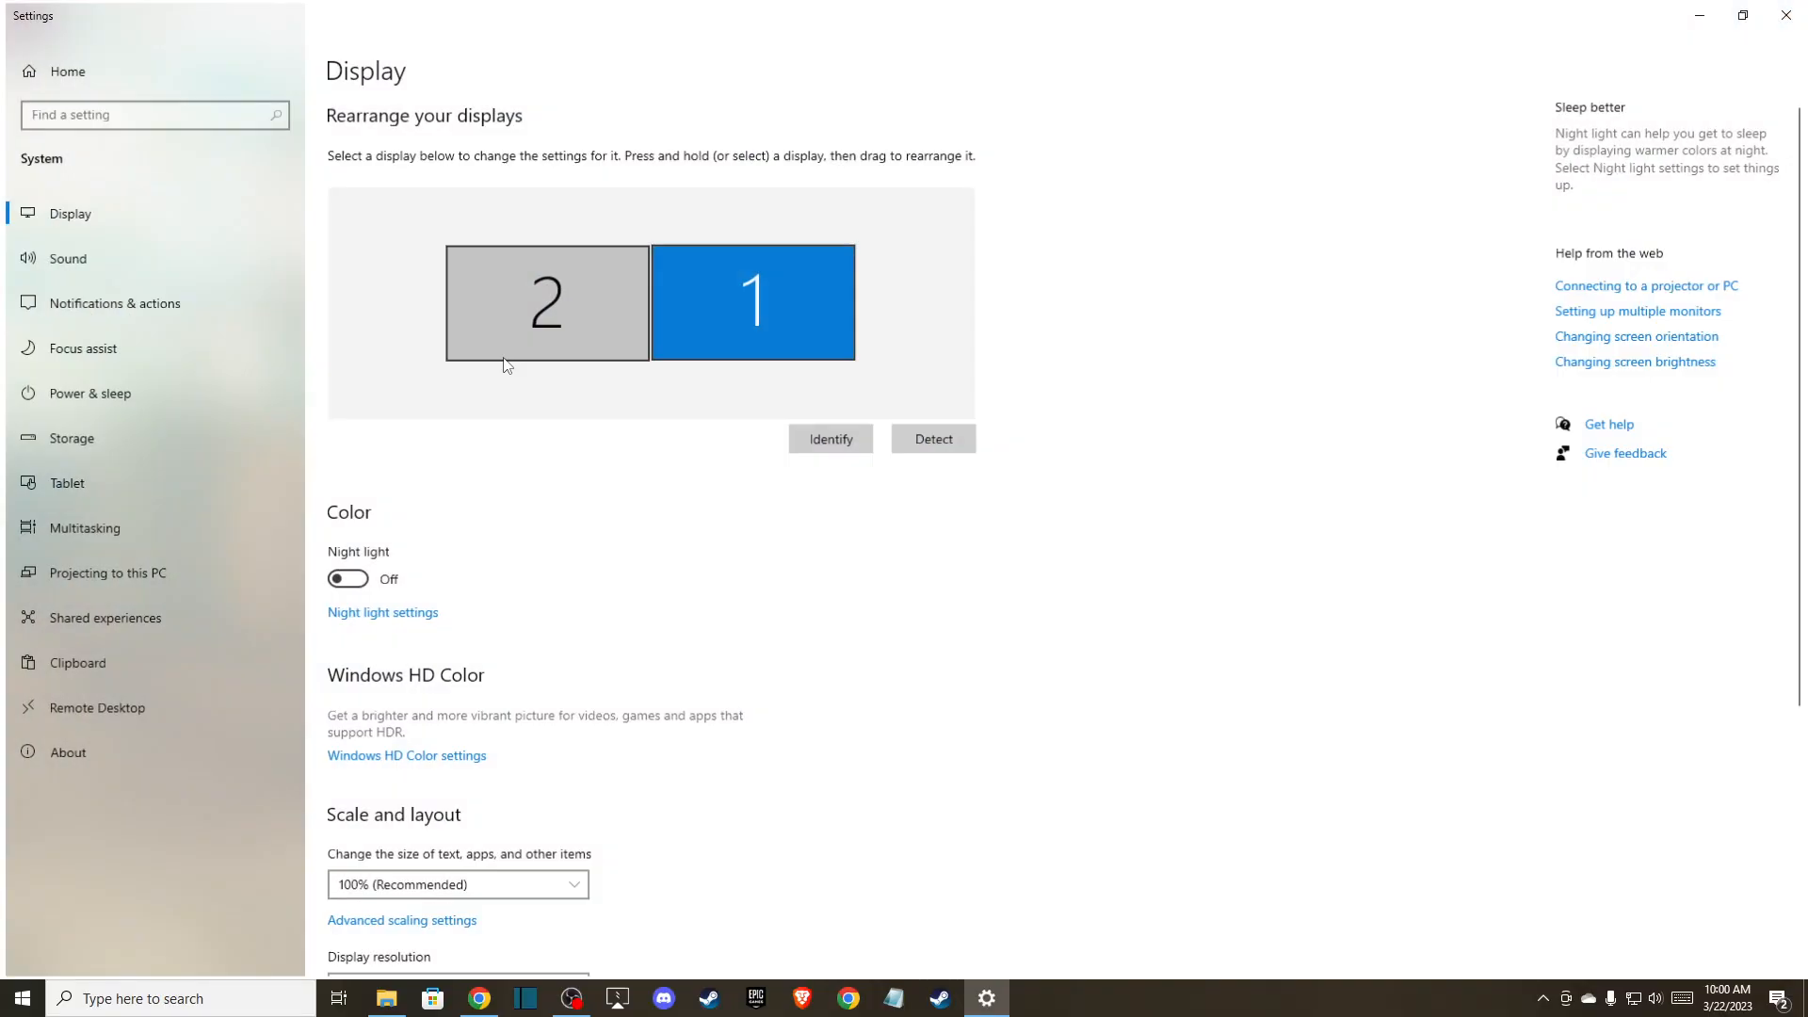
pyautogui.scroll(-5, 501, 376)
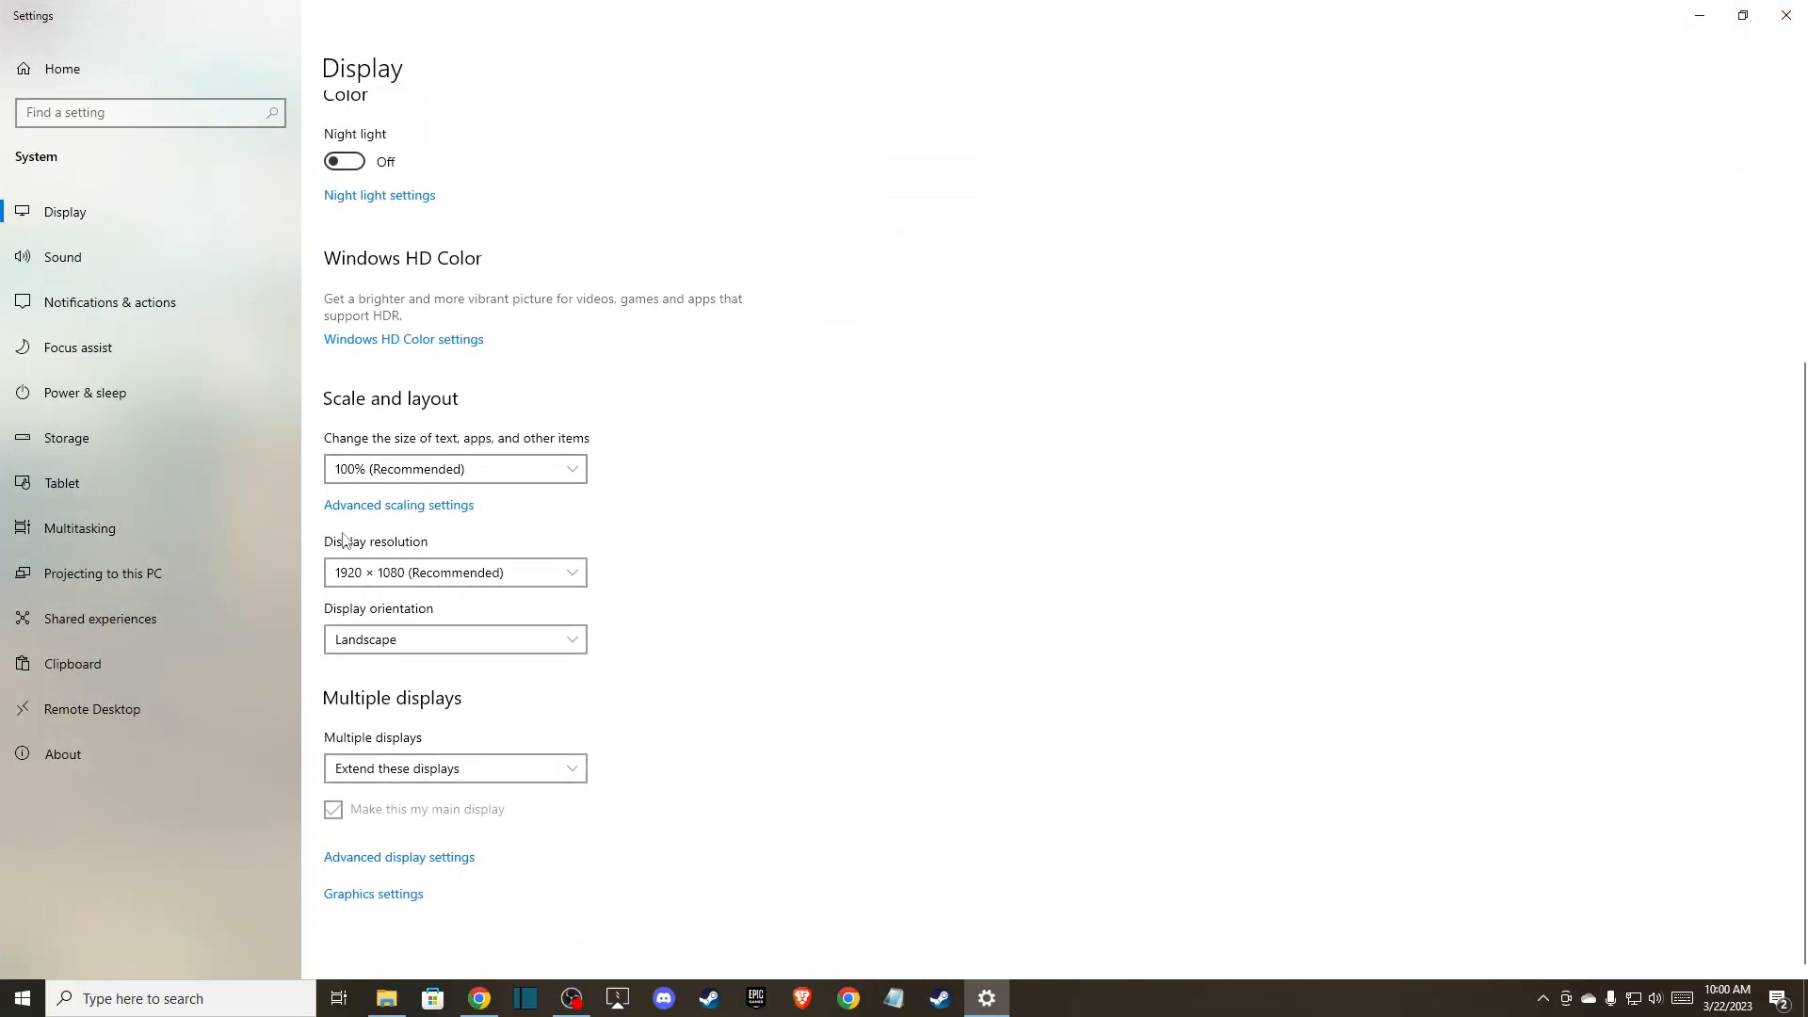
pyautogui.click(341, 895)
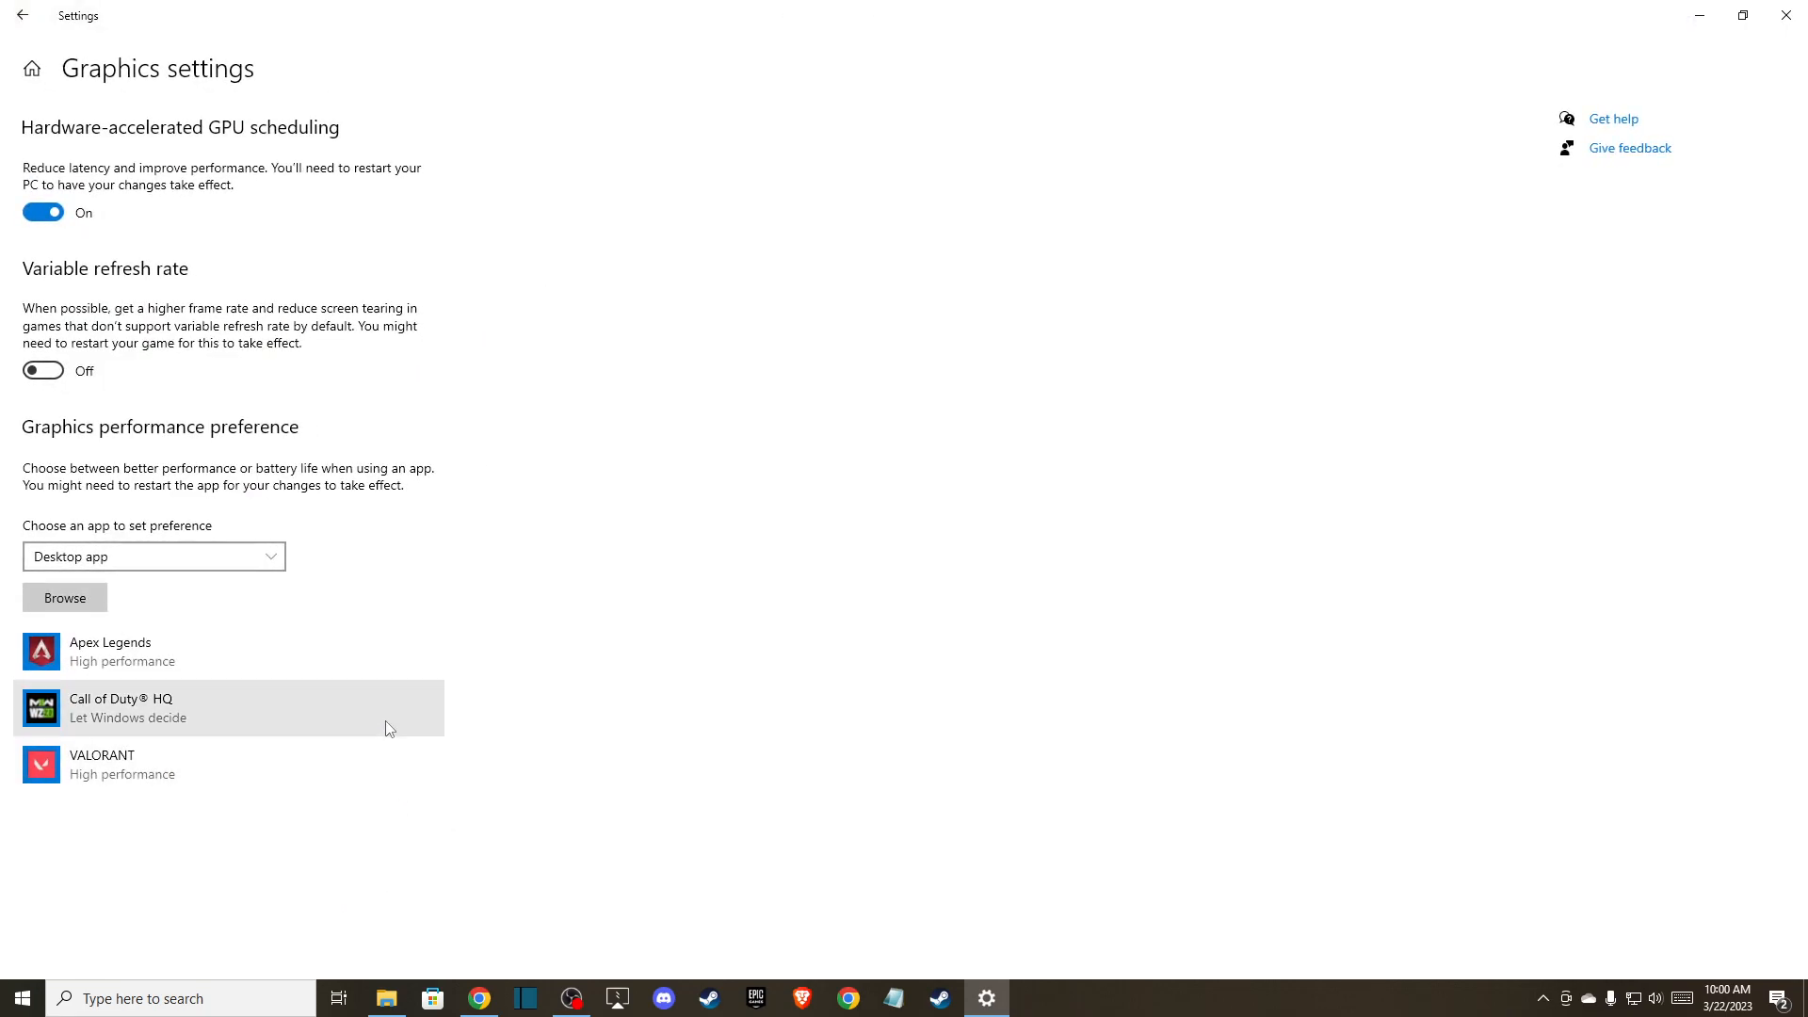
# - Browse for a desktop app to add, going to the Steam folder in Program Files (x86) on Local Disk (C:)
pyautogui.click(91, 599)
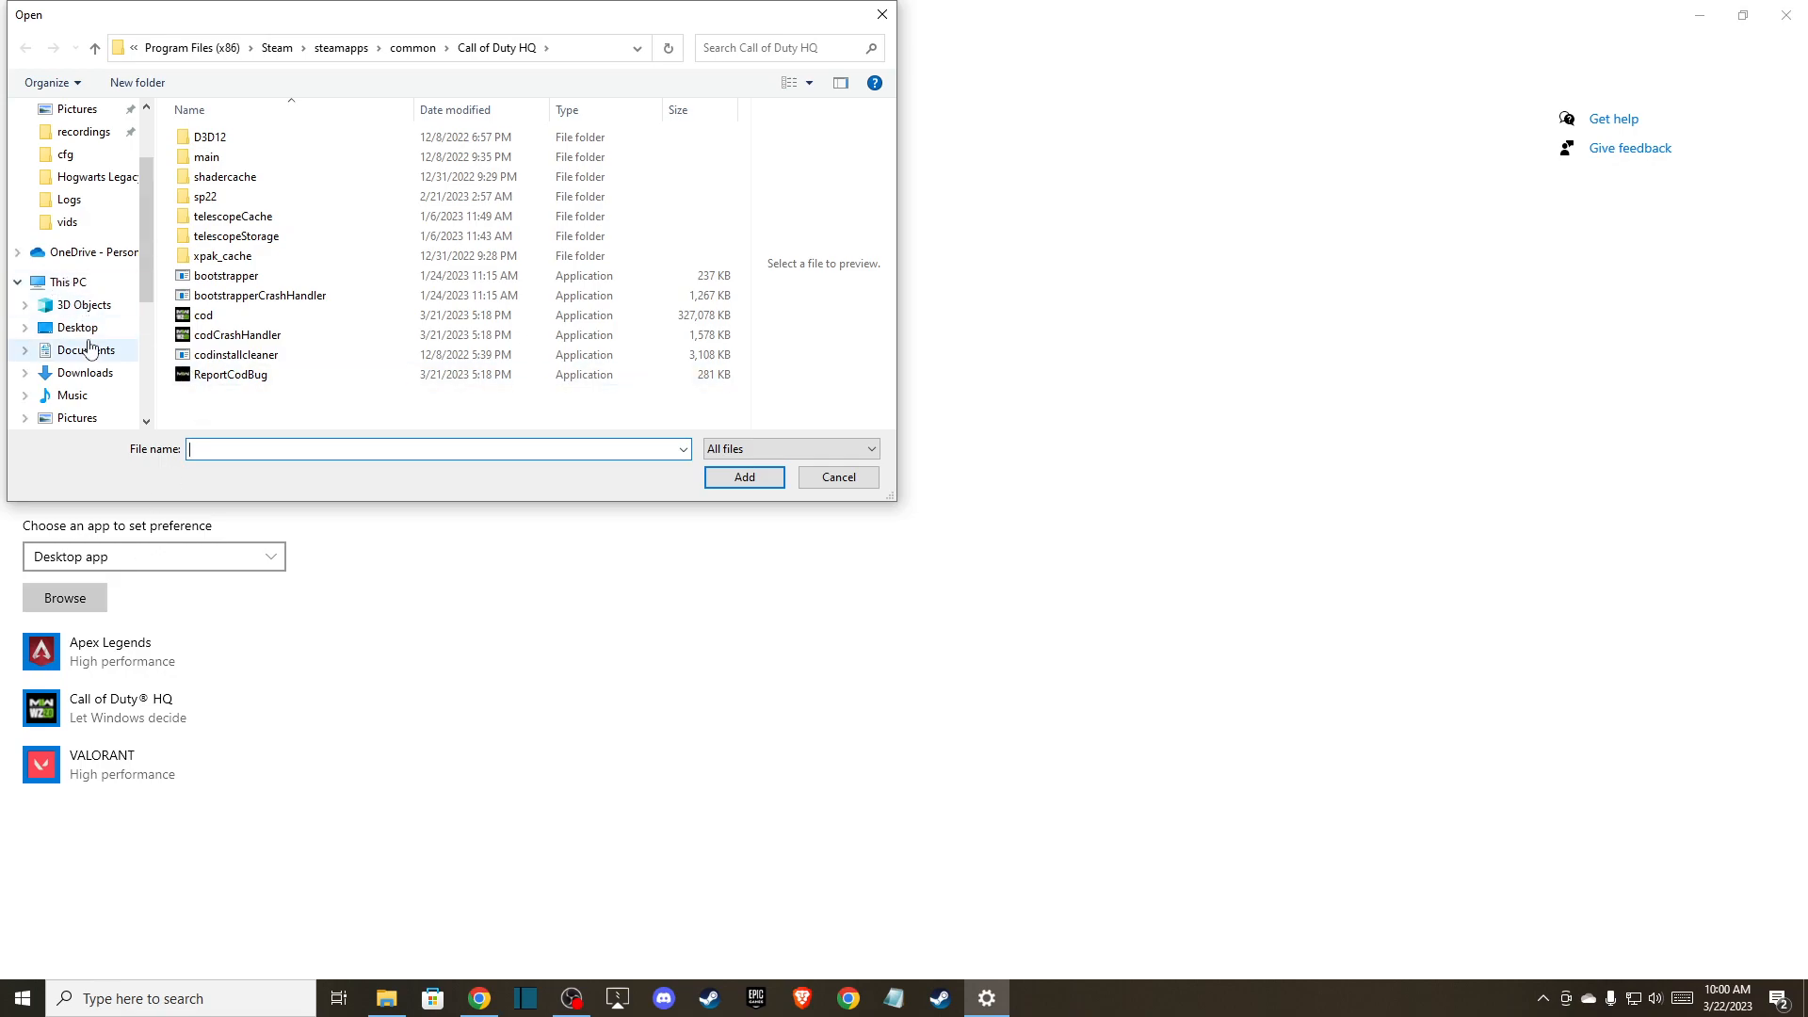
pyautogui.scroll(1, 59, 253)
pyautogui.scroll(-3, 58, 253)
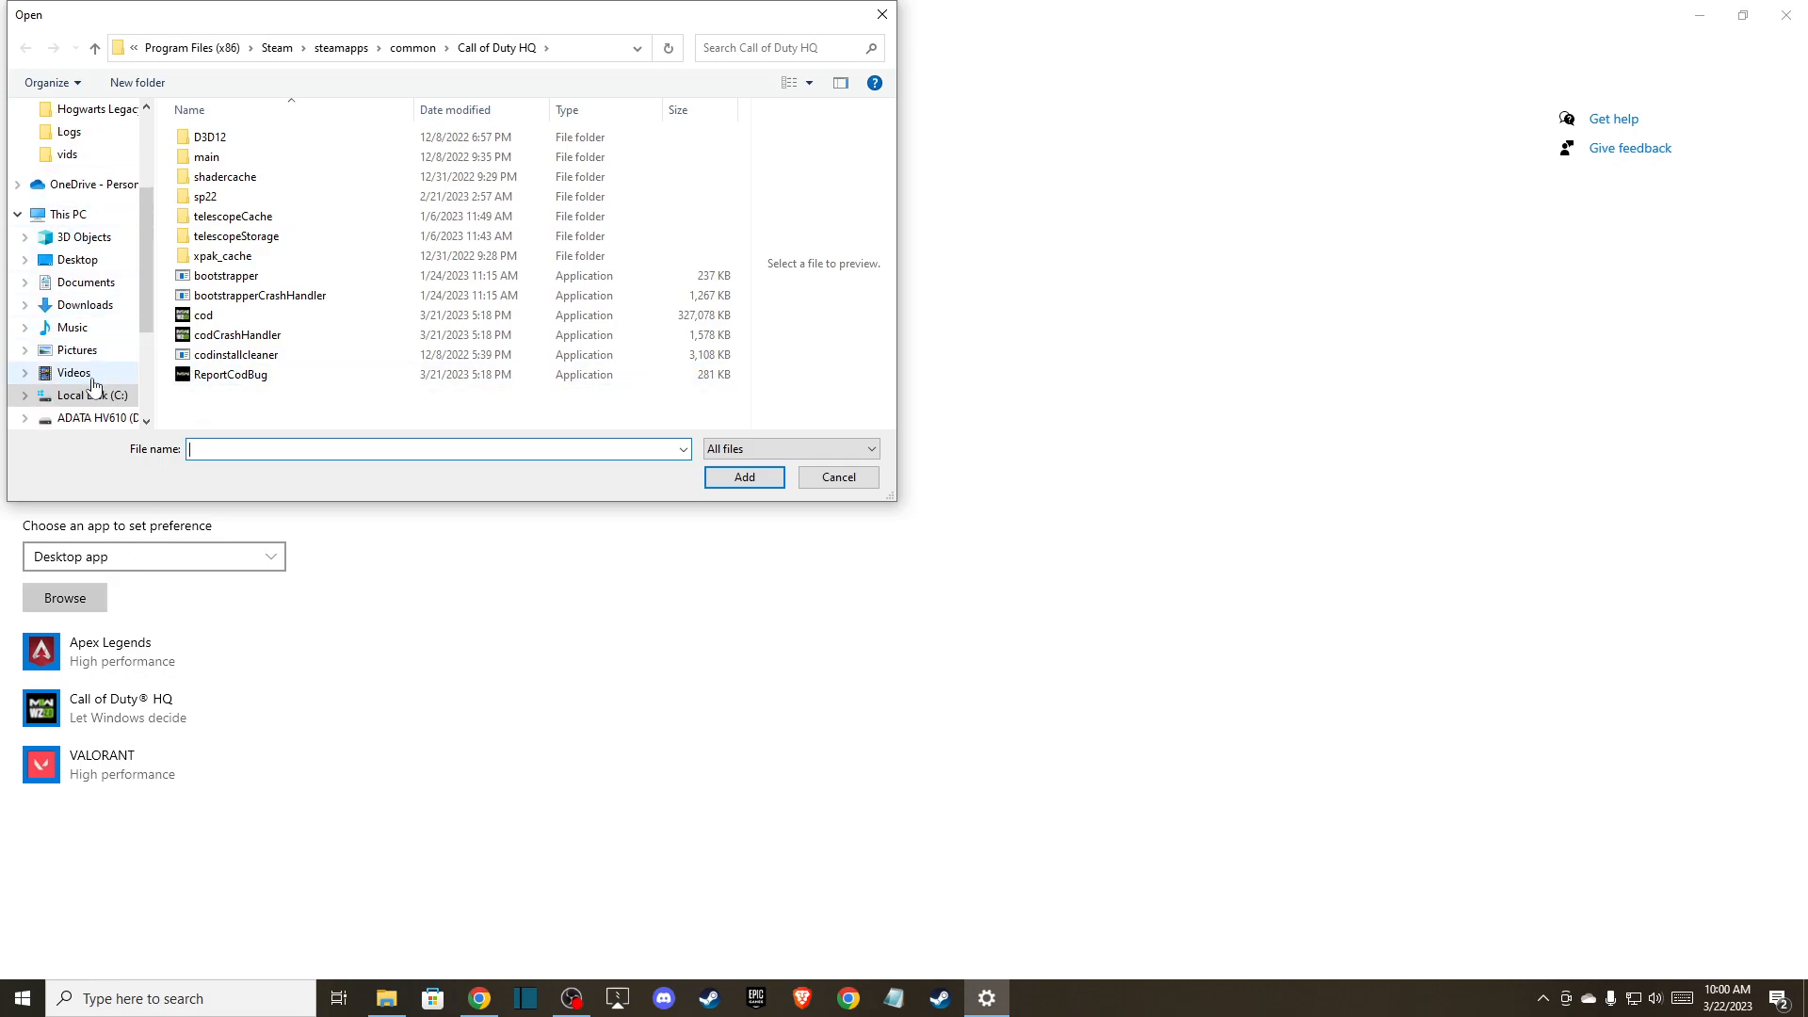
pyautogui.click(85, 393)
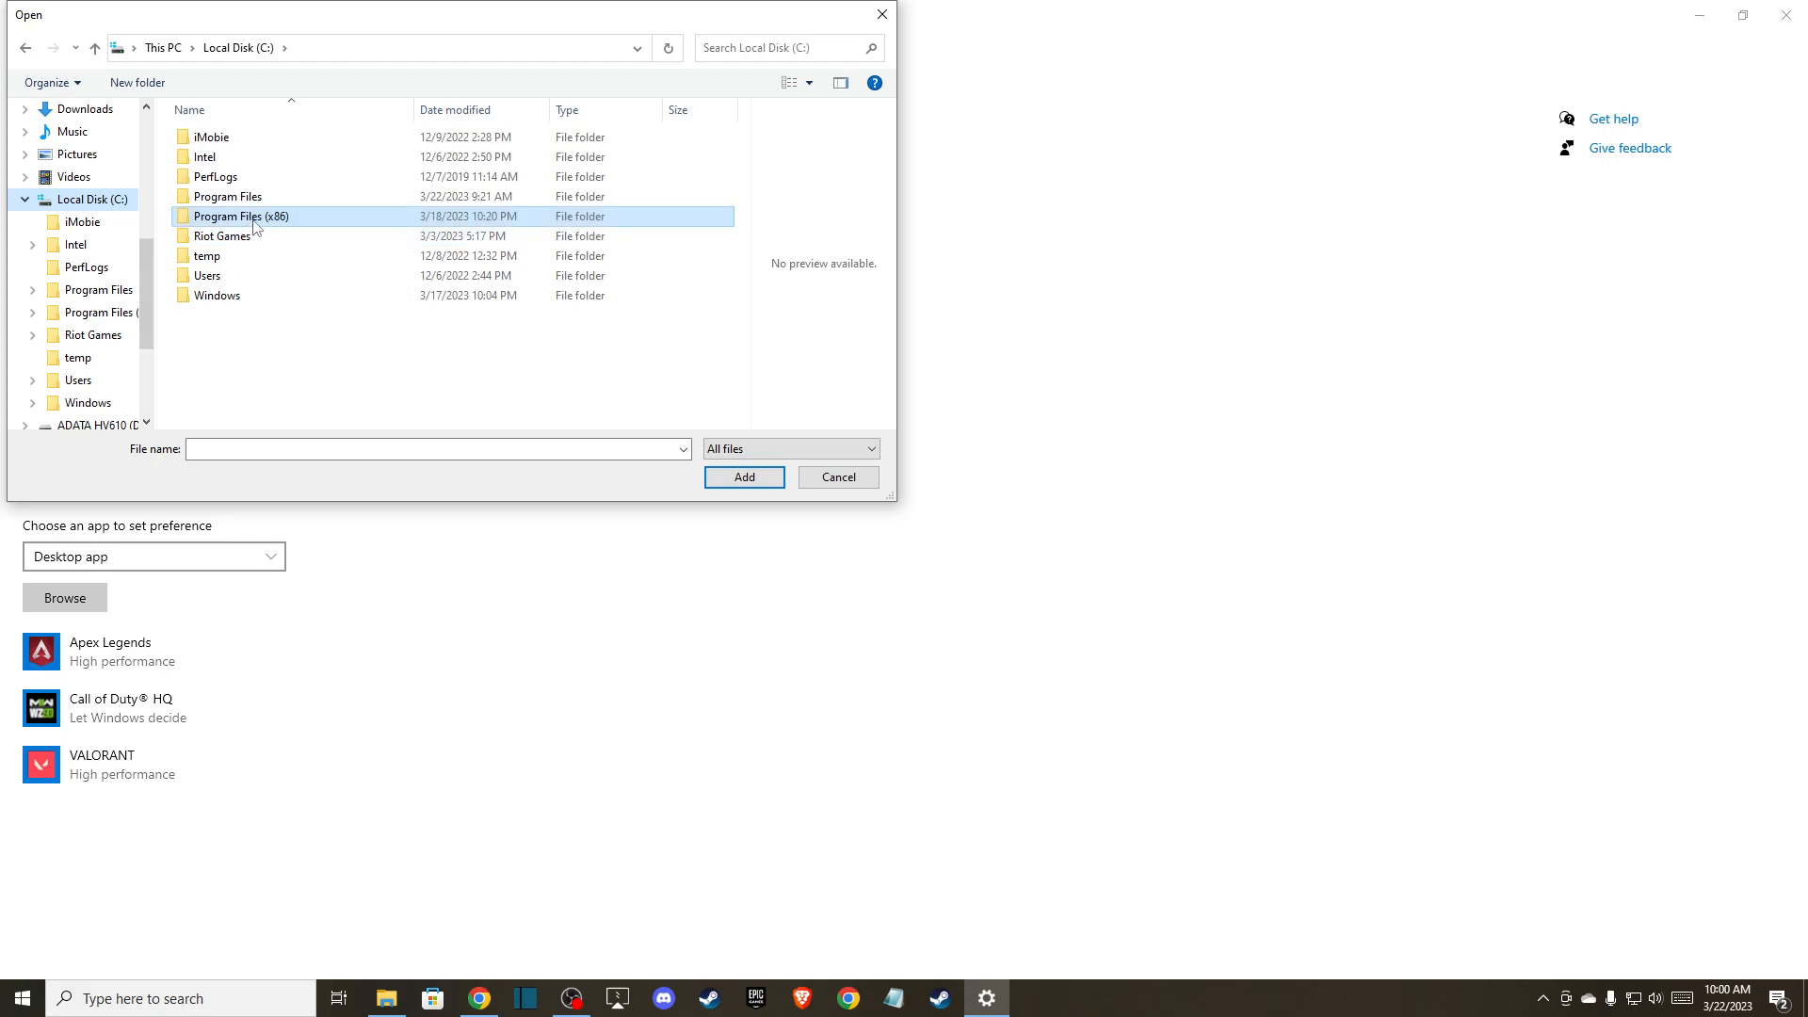
pyautogui.doubleClick(255, 226)
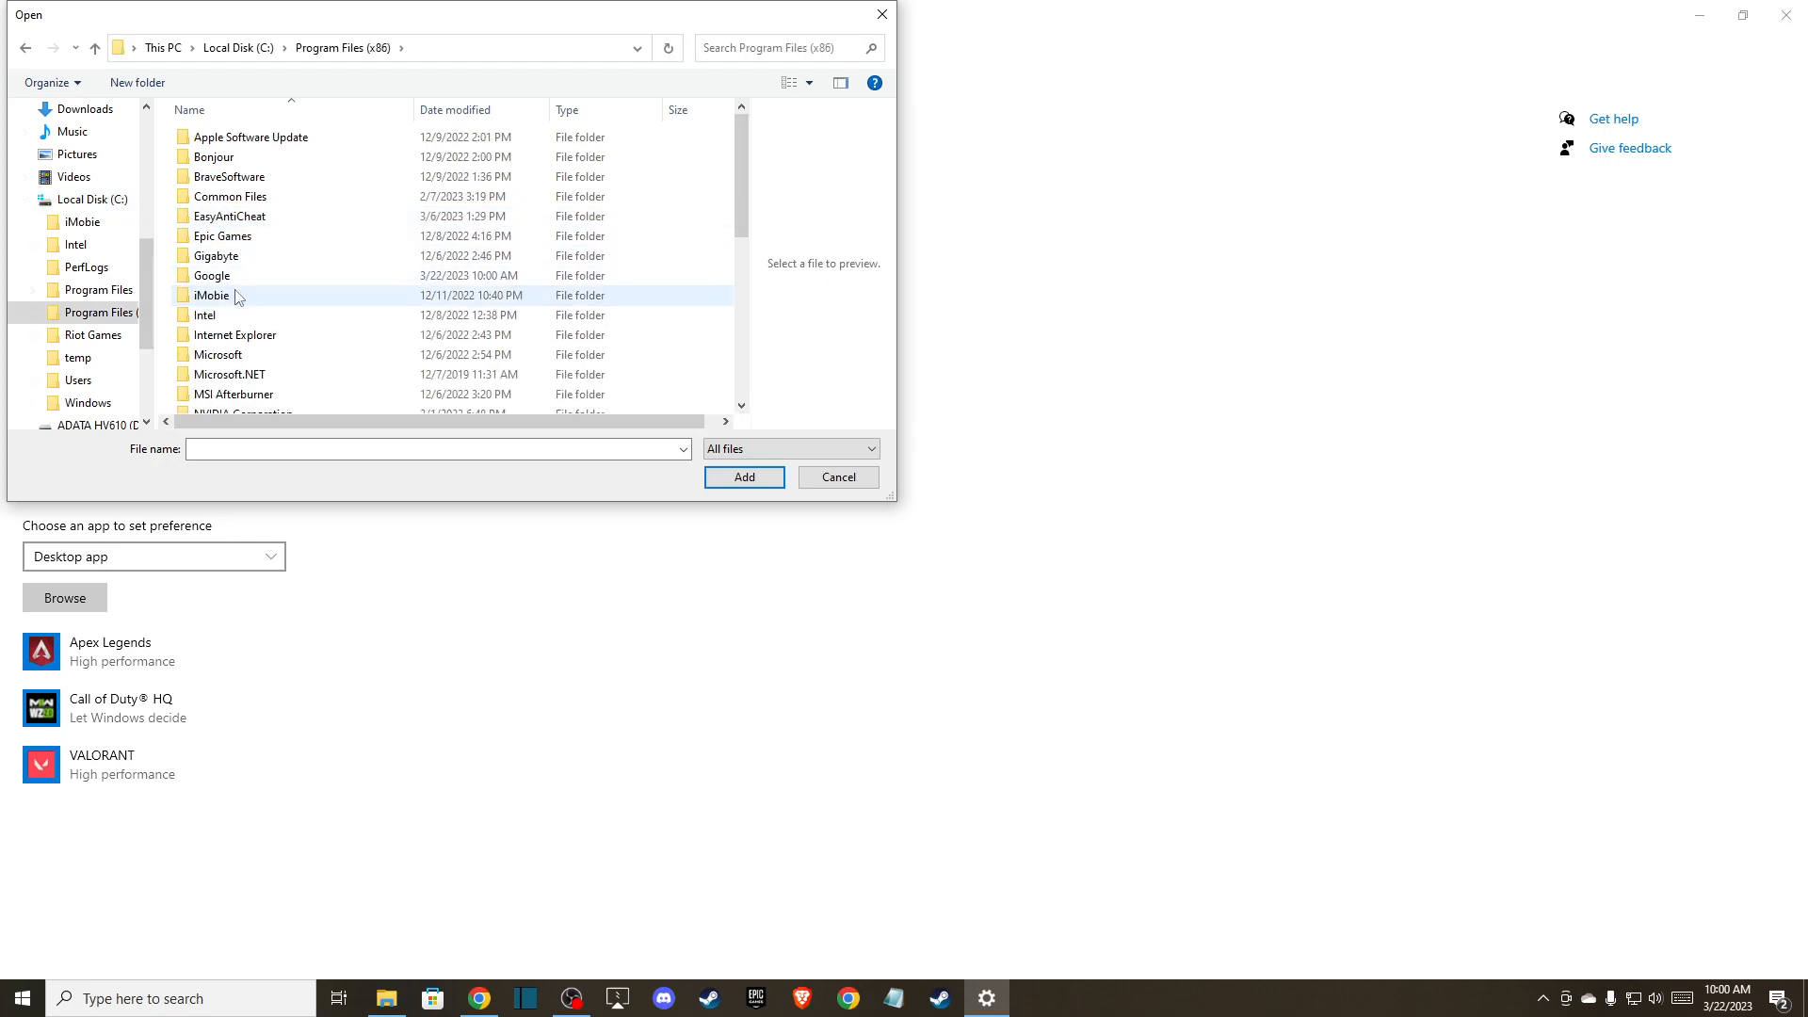
pyautogui.scroll(-5, 237, 295)
pyautogui.doubleClick(241, 233)
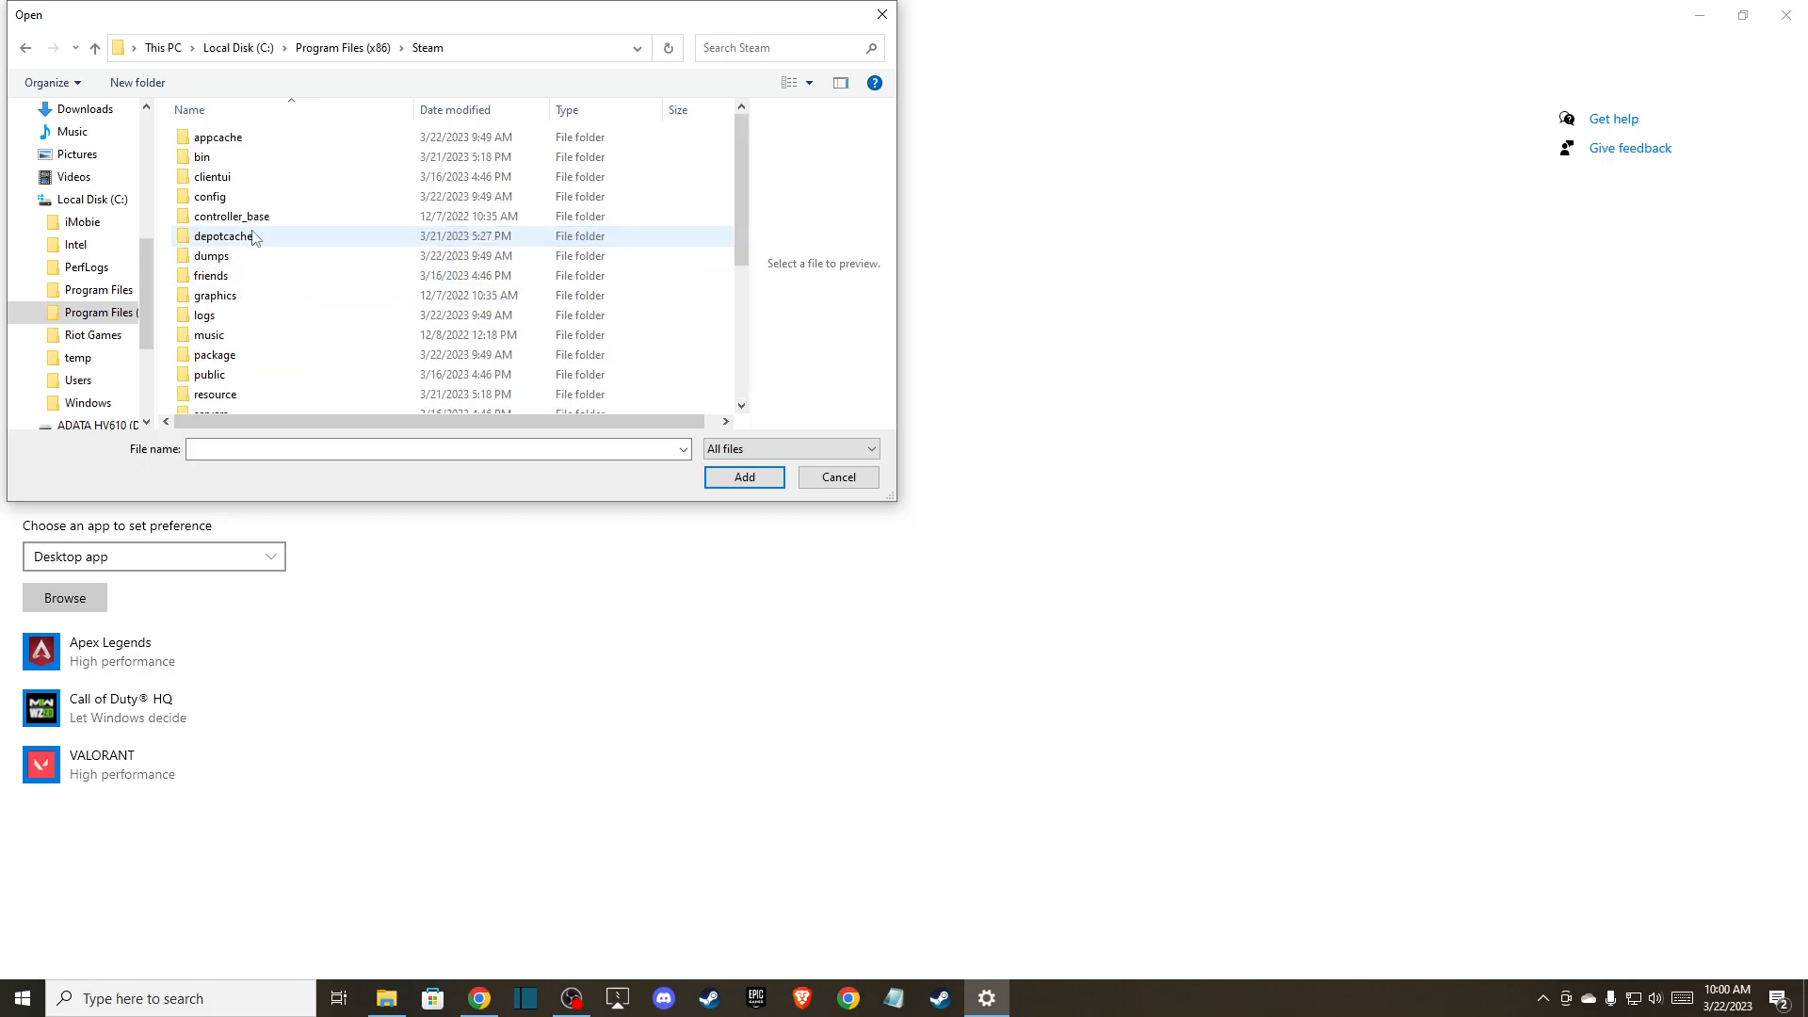
# - Locate the cod application in steamapps\common\Call of Duty HQ, and leave the file selection without adding it
pyautogui.scroll(-1, 251, 253)
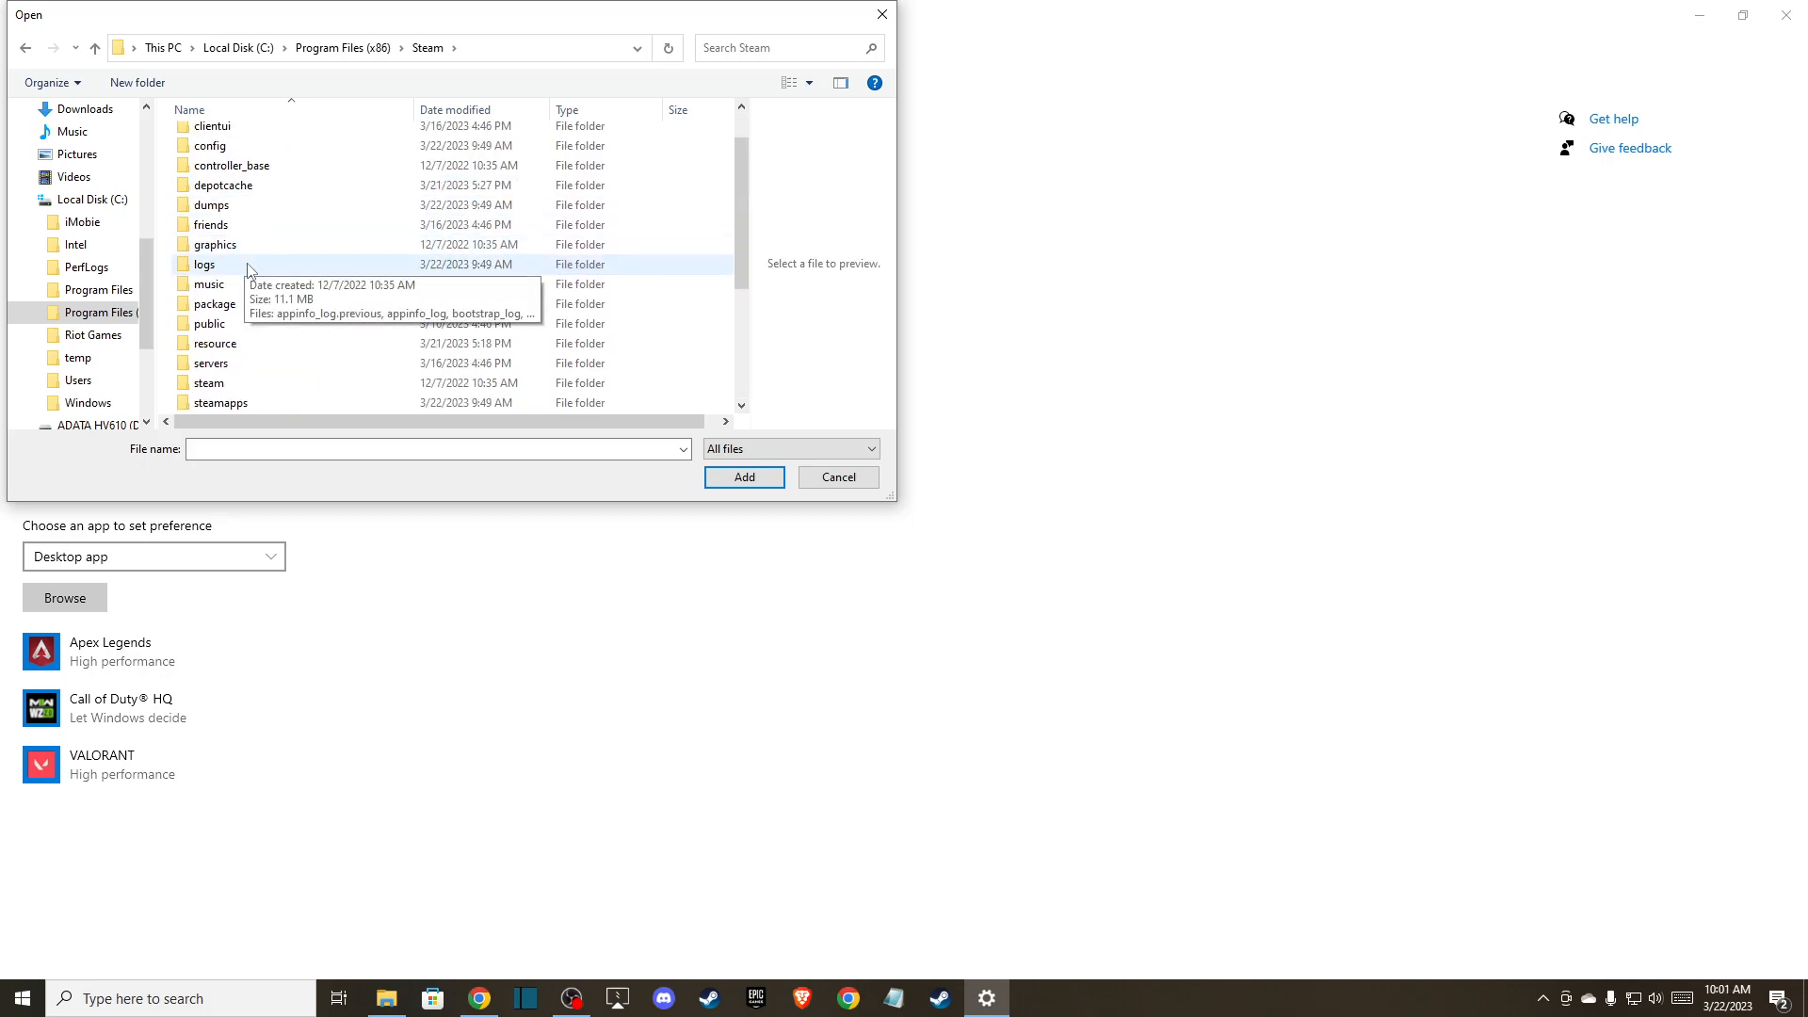
pyautogui.scroll(-1, 256, 274)
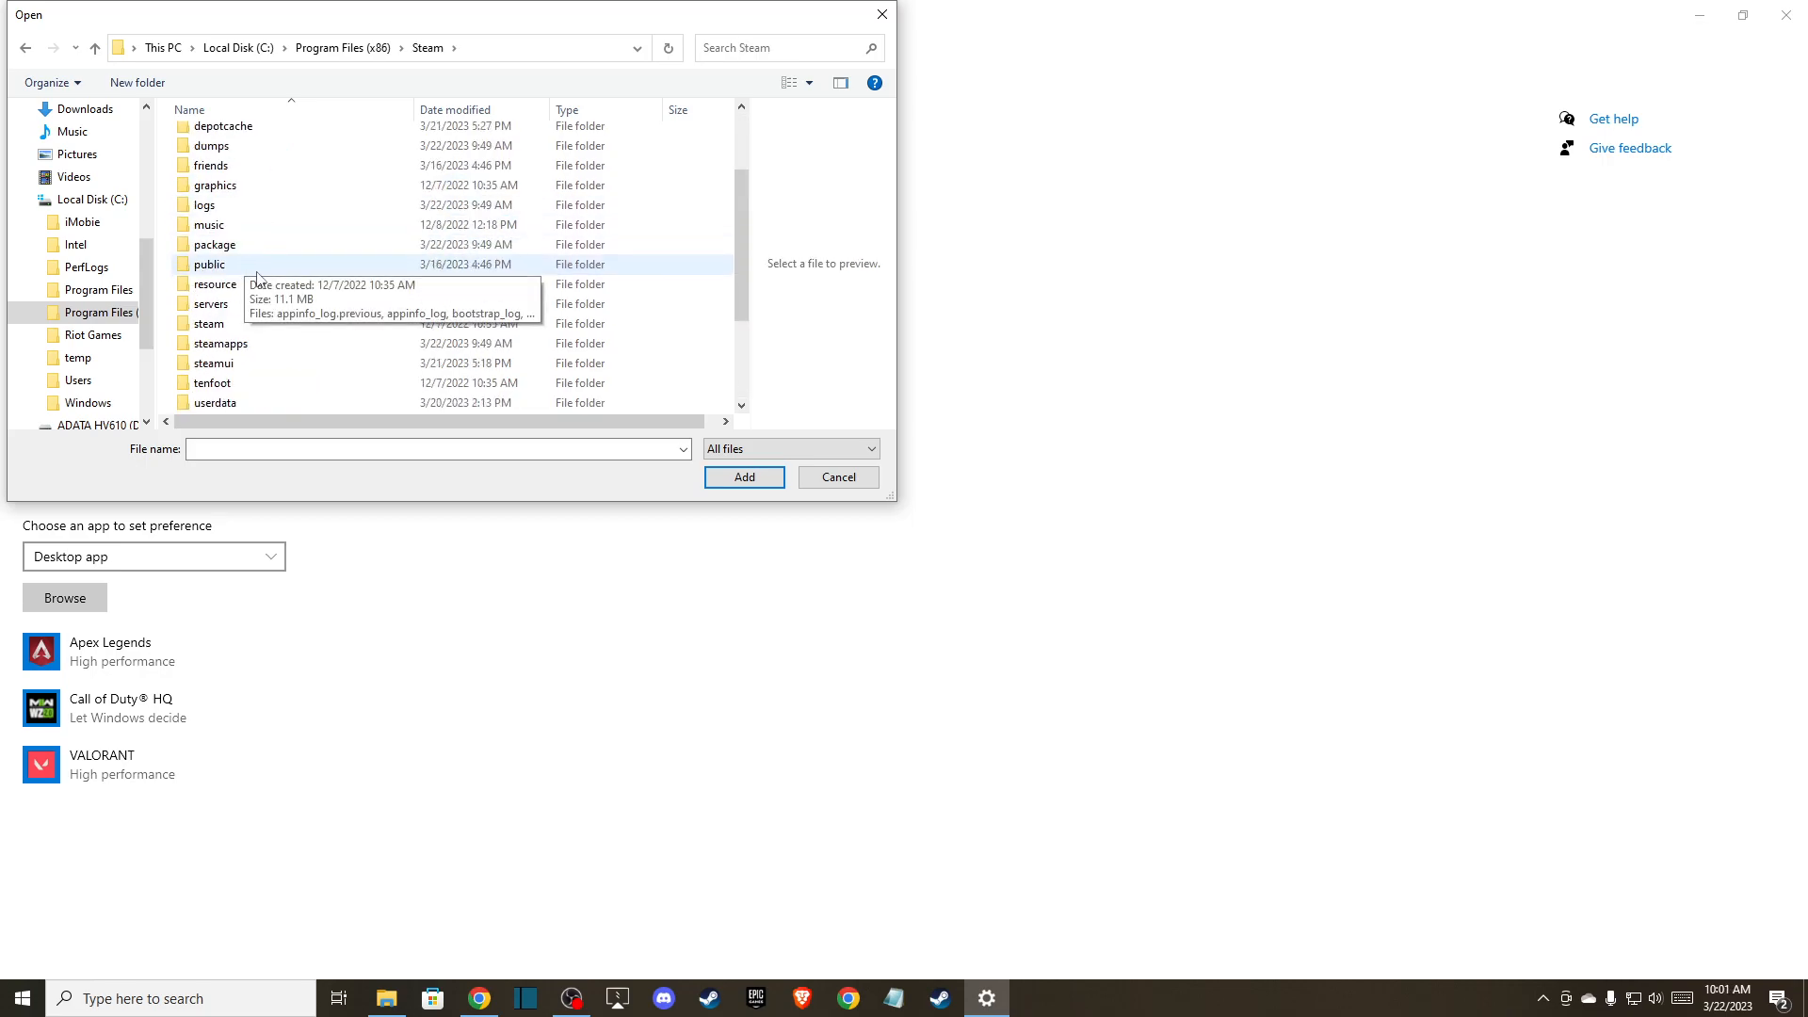
pyautogui.doubleClick(257, 345)
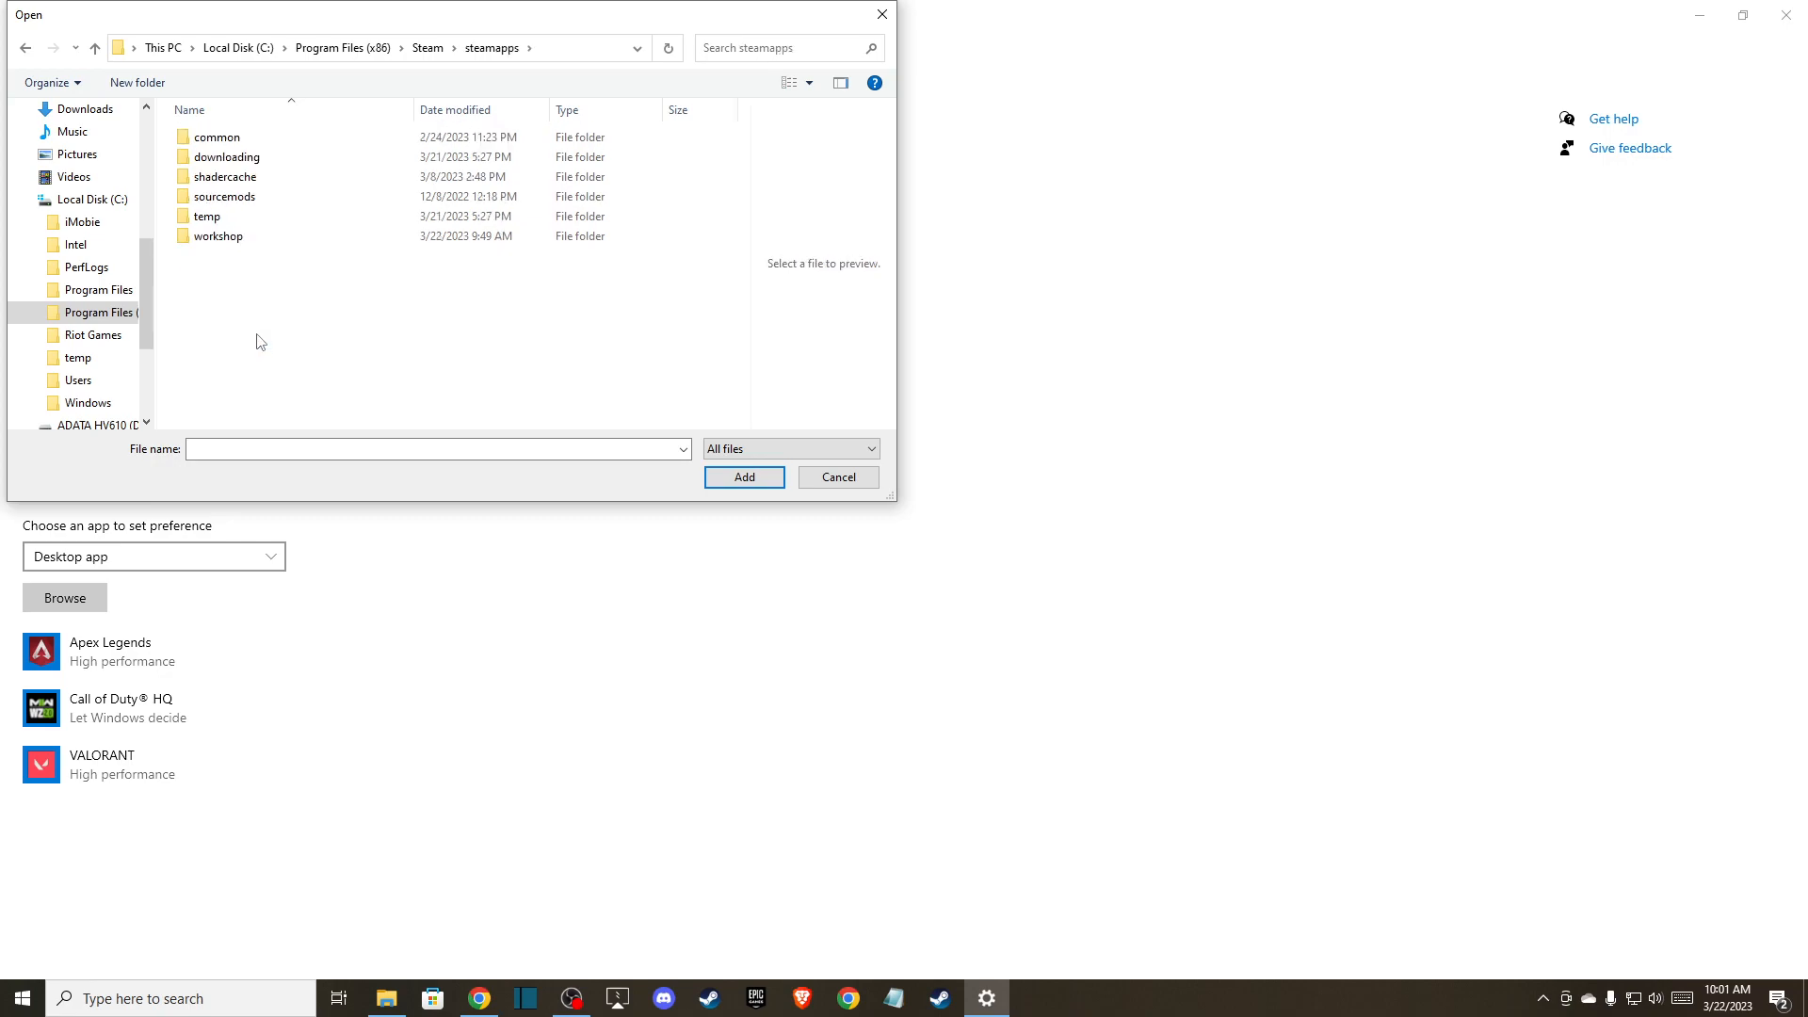
pyautogui.doubleClick(254, 138)
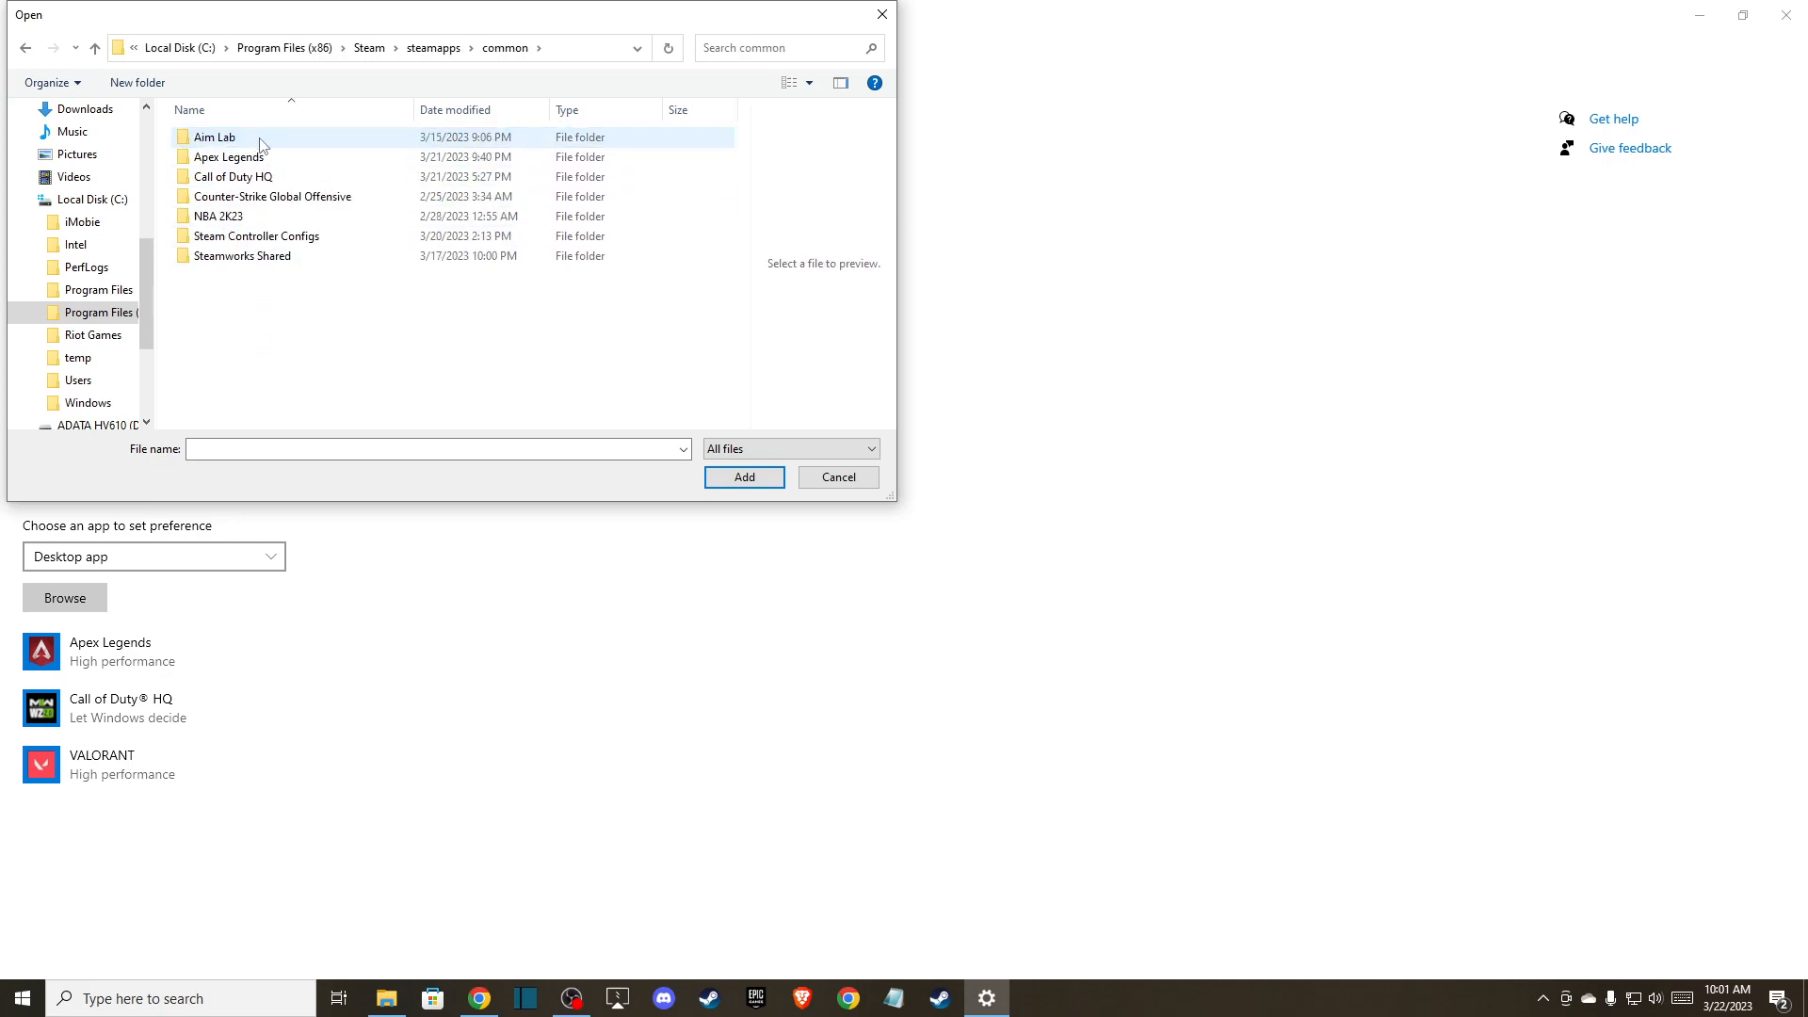
pyautogui.click(227, 181)
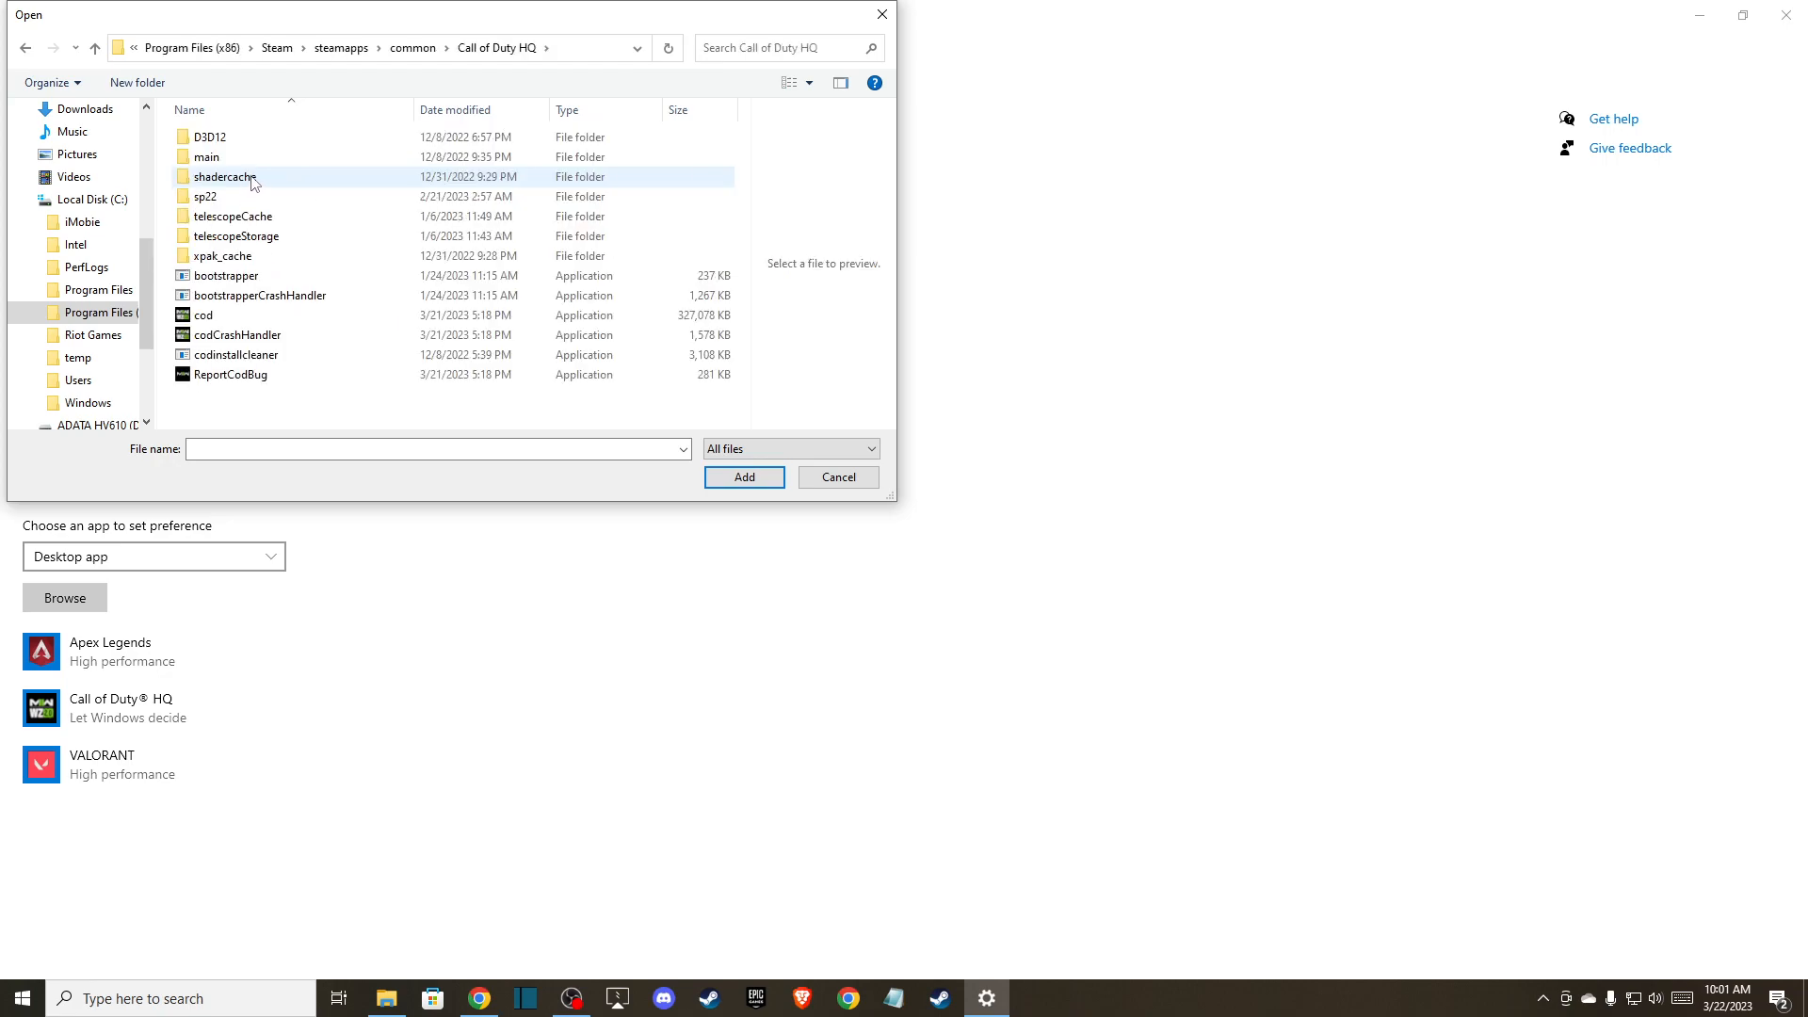
pyautogui.click(222, 314)
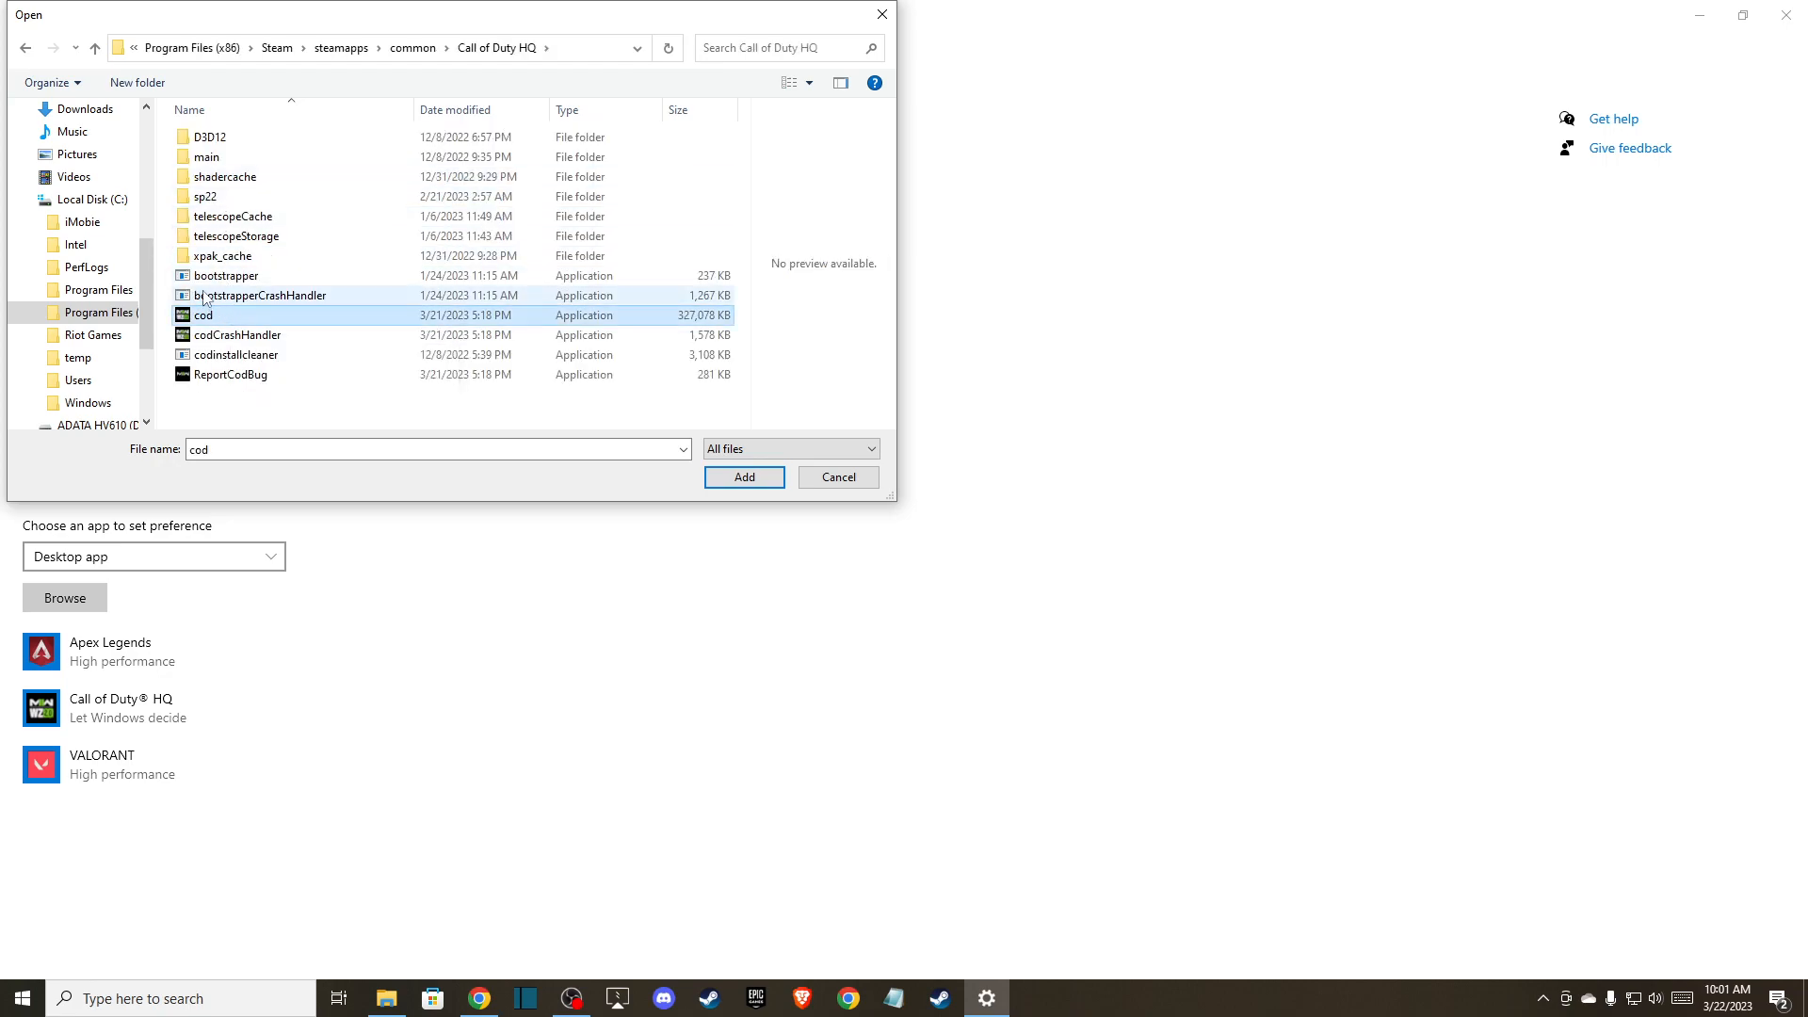
pyautogui.click(836, 477)
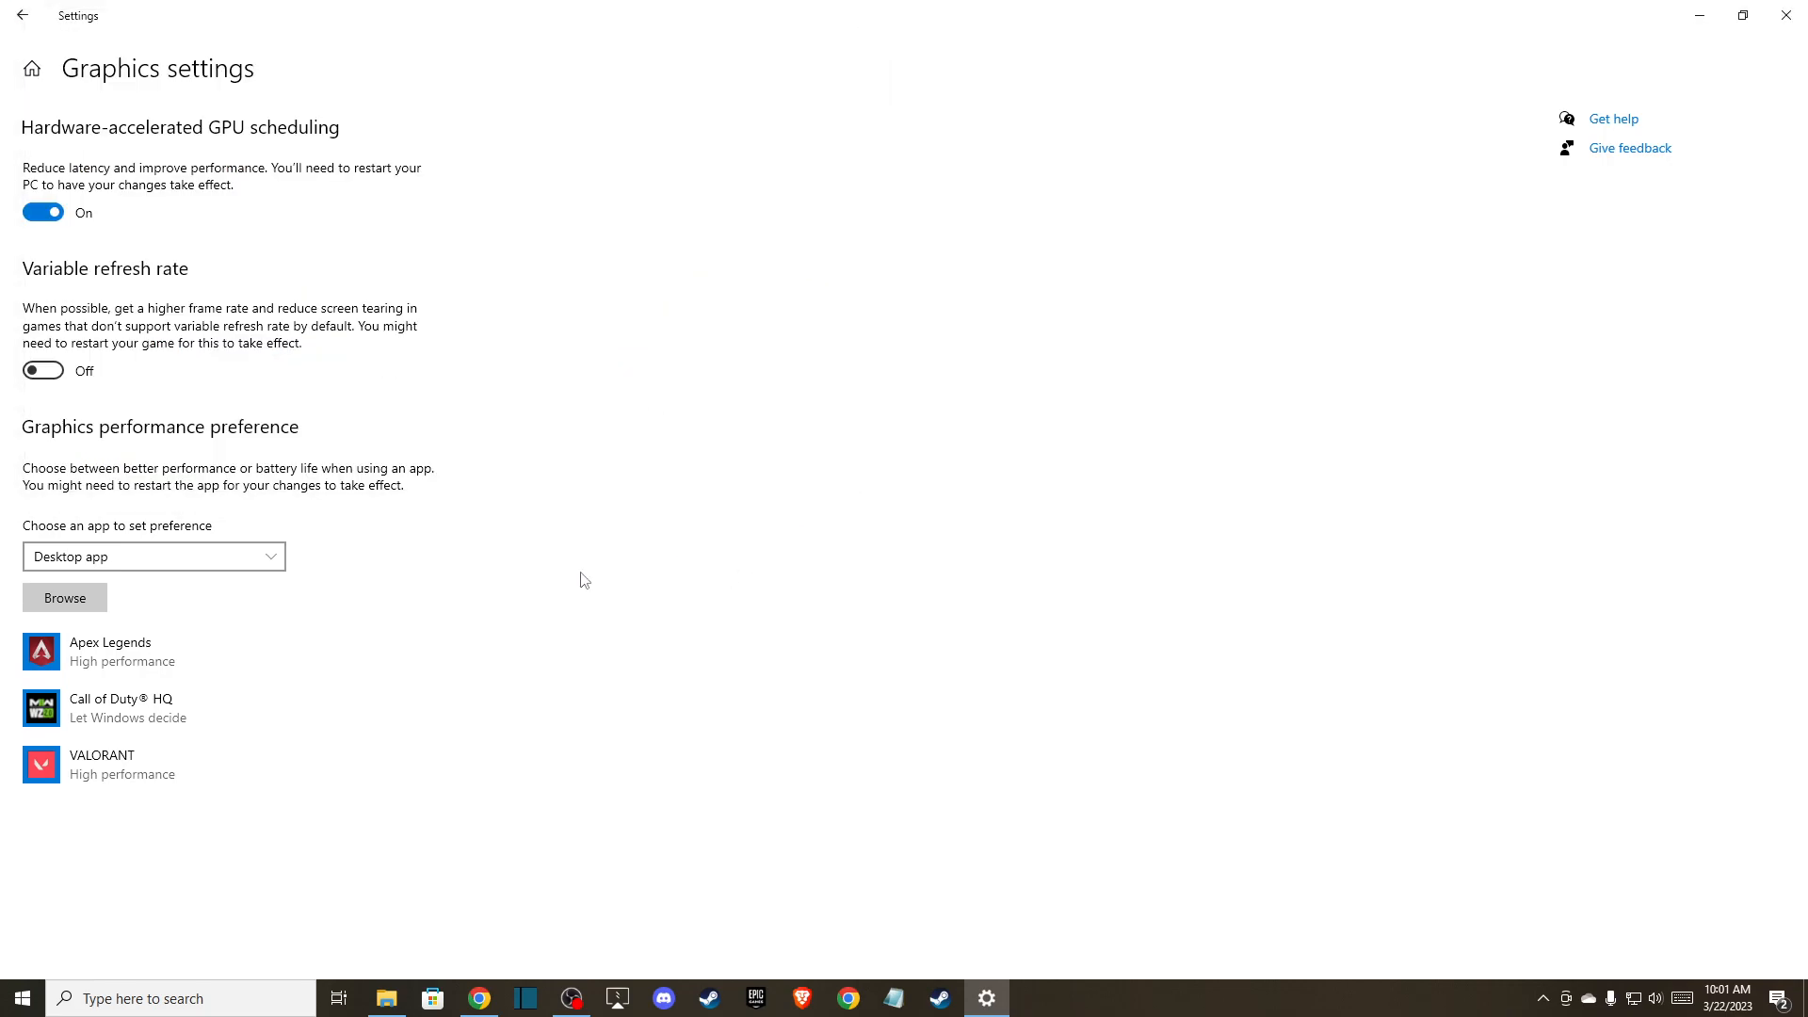
# - Set the graphics preference of Call of Duty HQ to High performance and save it
pyautogui.click(164, 718)
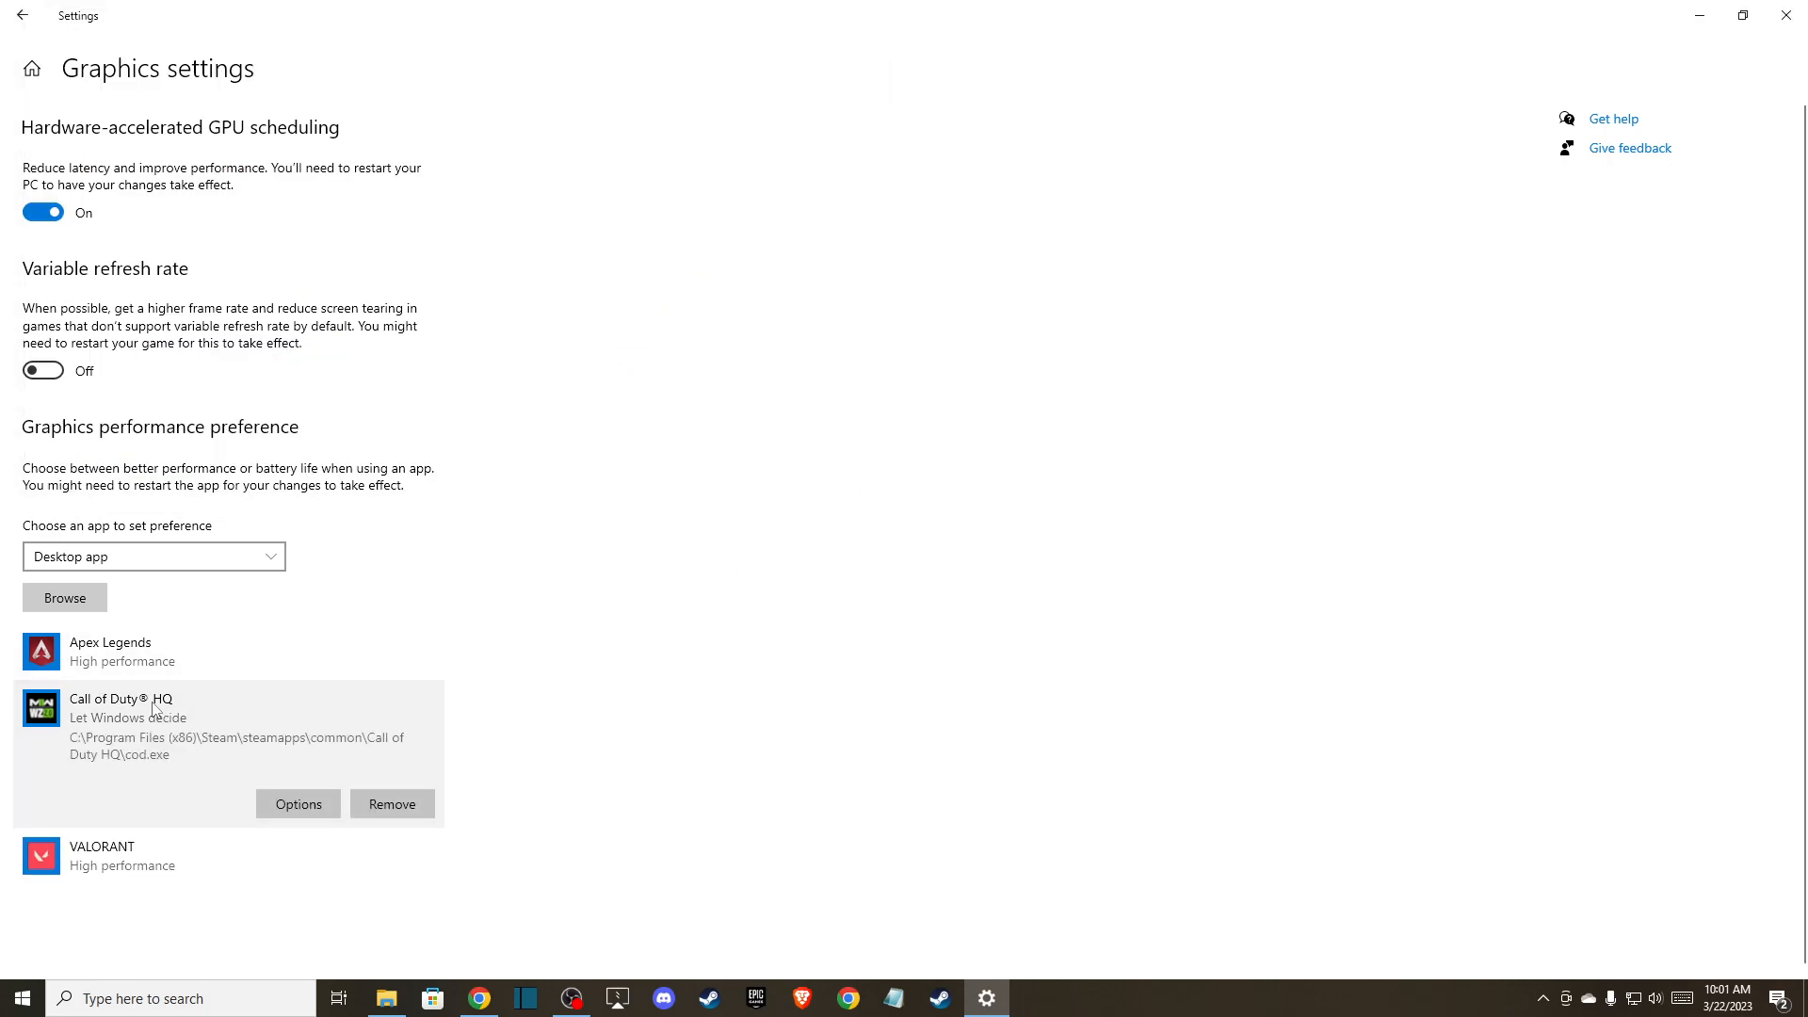
pyautogui.click(300, 804)
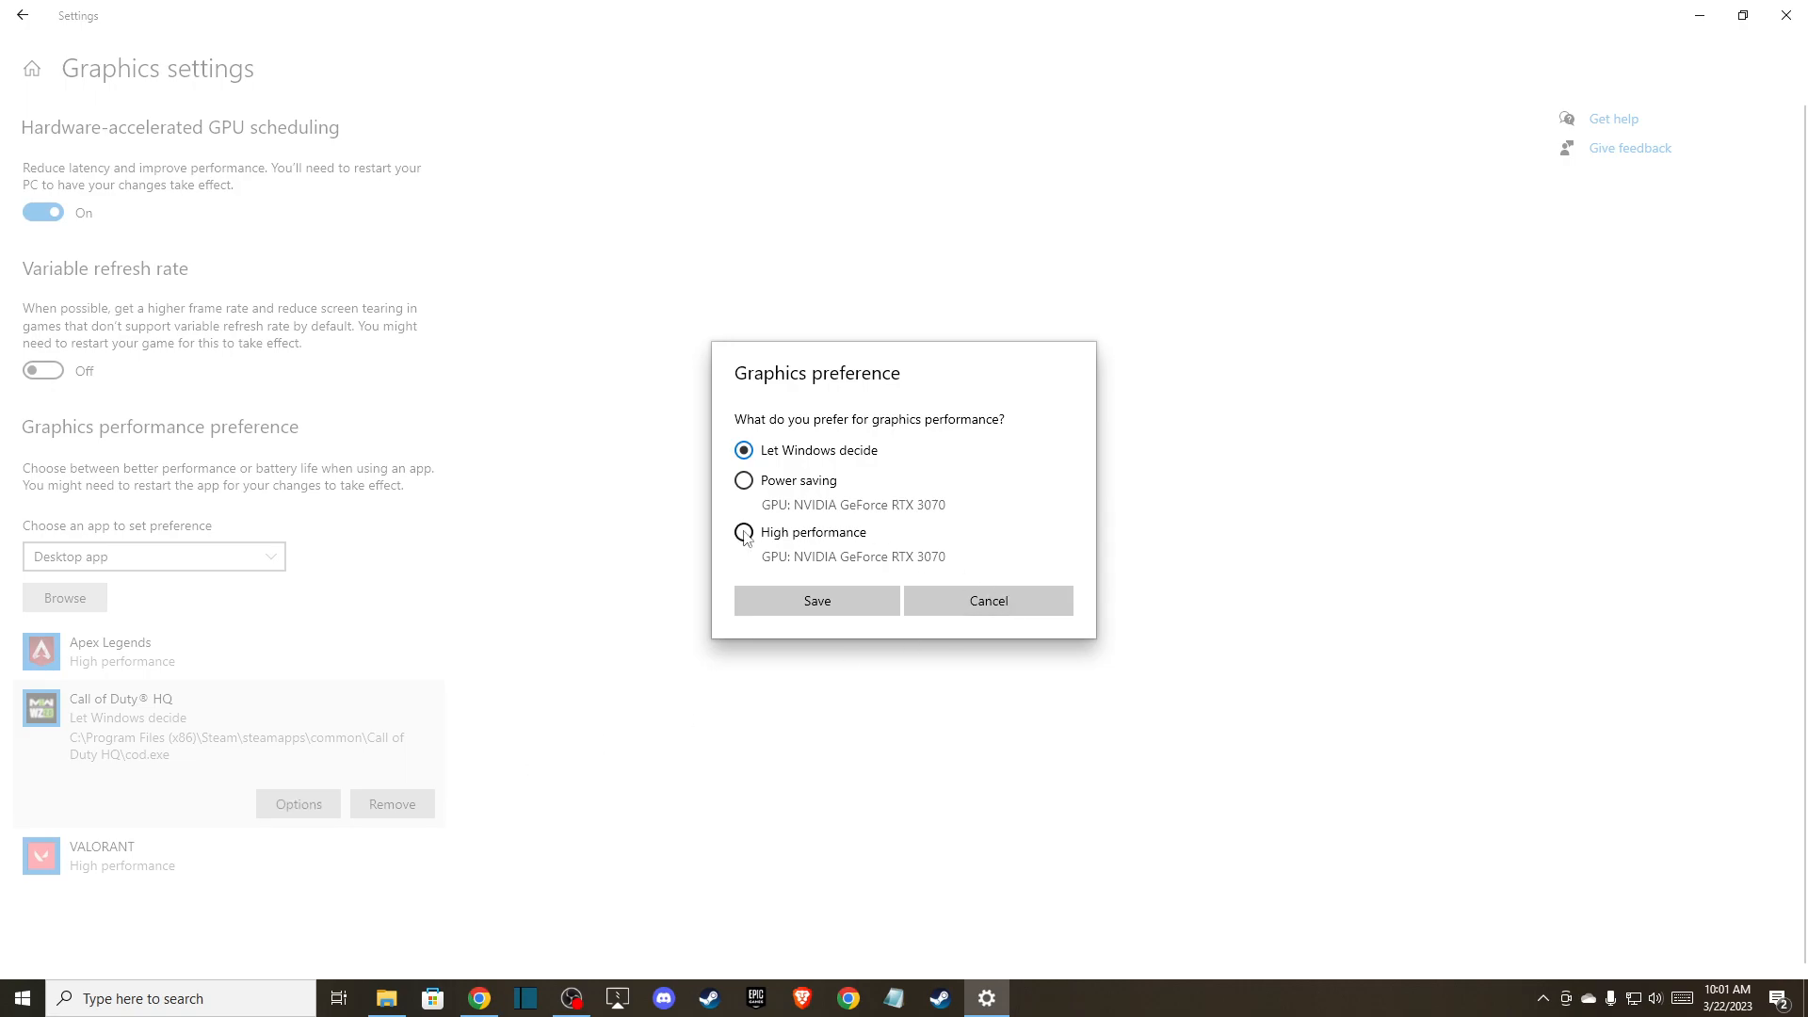
pyautogui.click(744, 532)
pyautogui.click(849, 602)
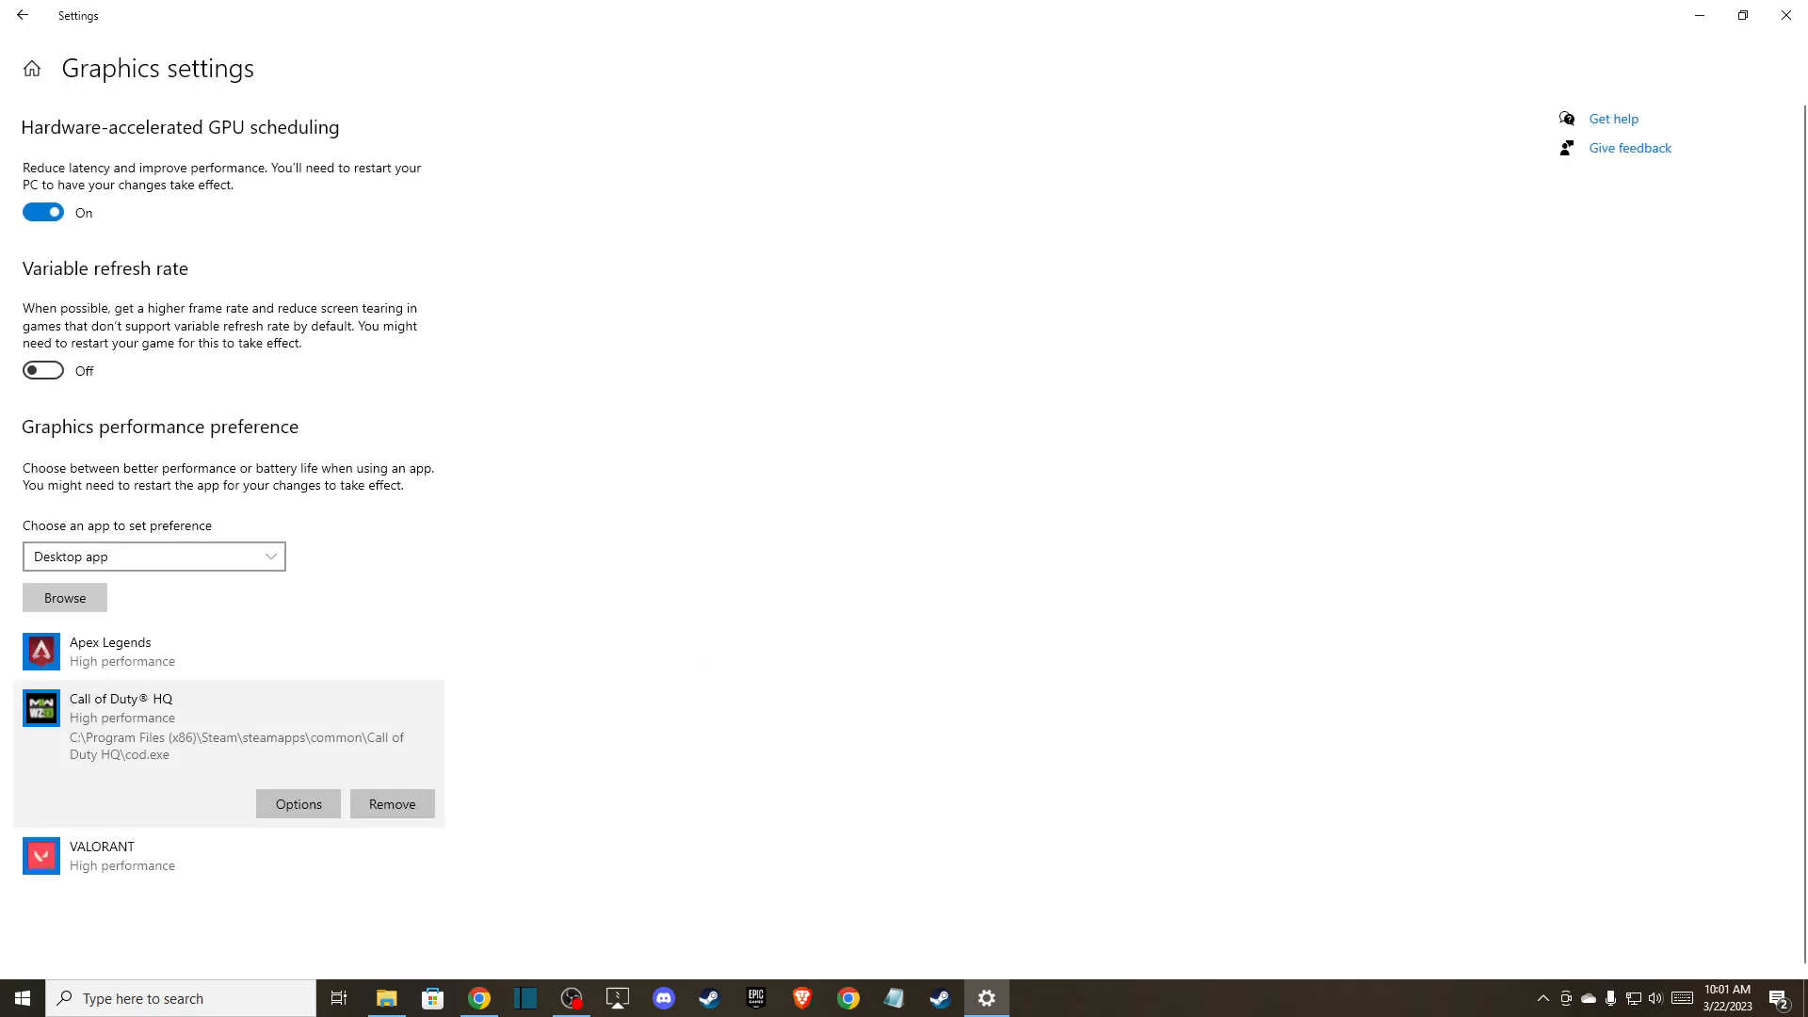